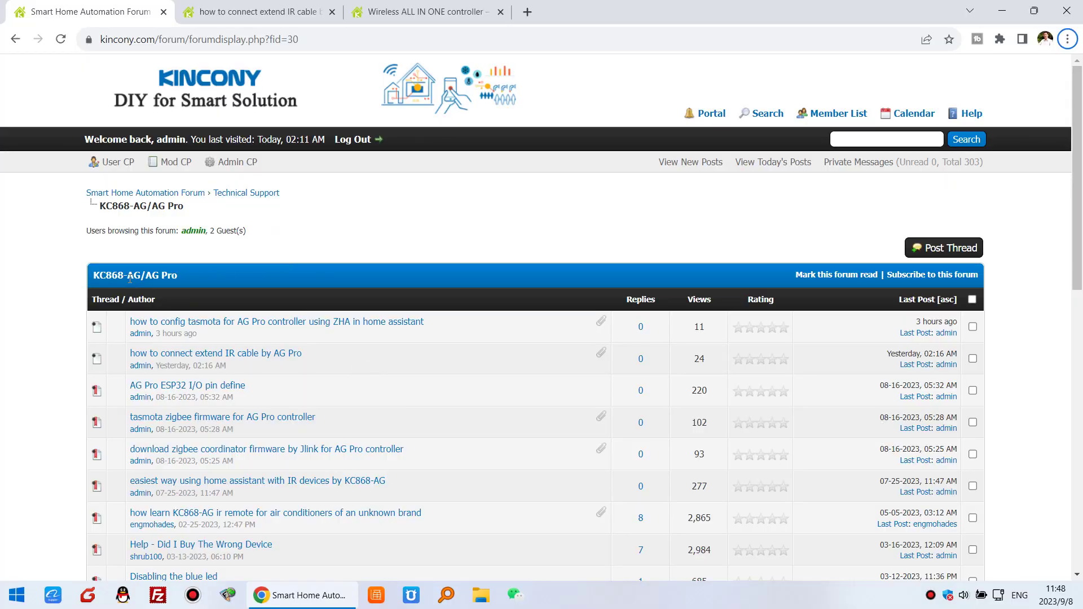
Open the Wireless ALL IN ONE controller product page and scroll to the AG Pro board diagram
drag(130, 277, 176, 276)
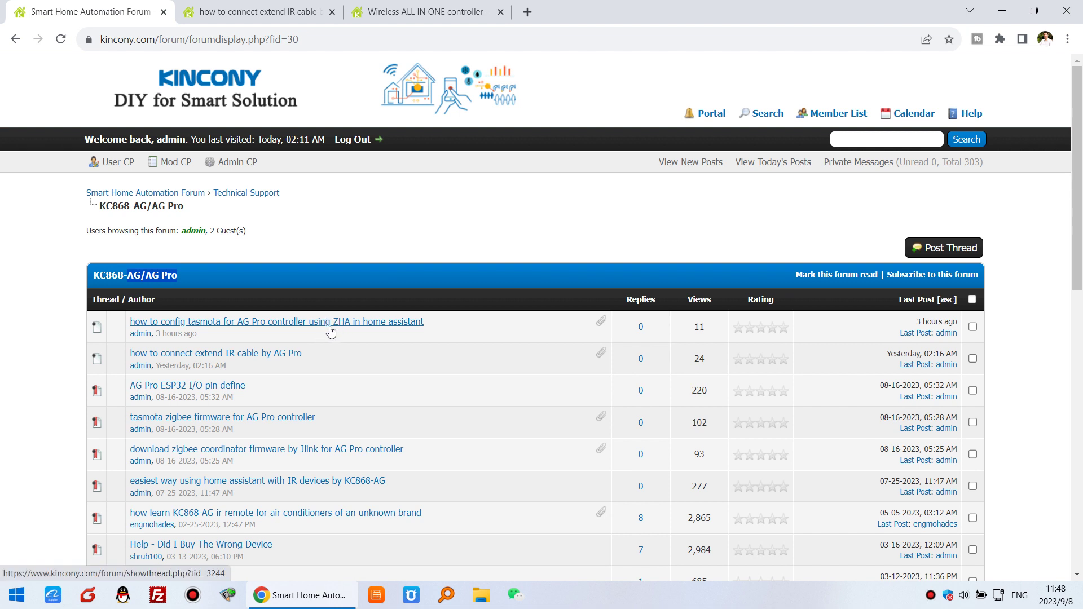
click(444, 14)
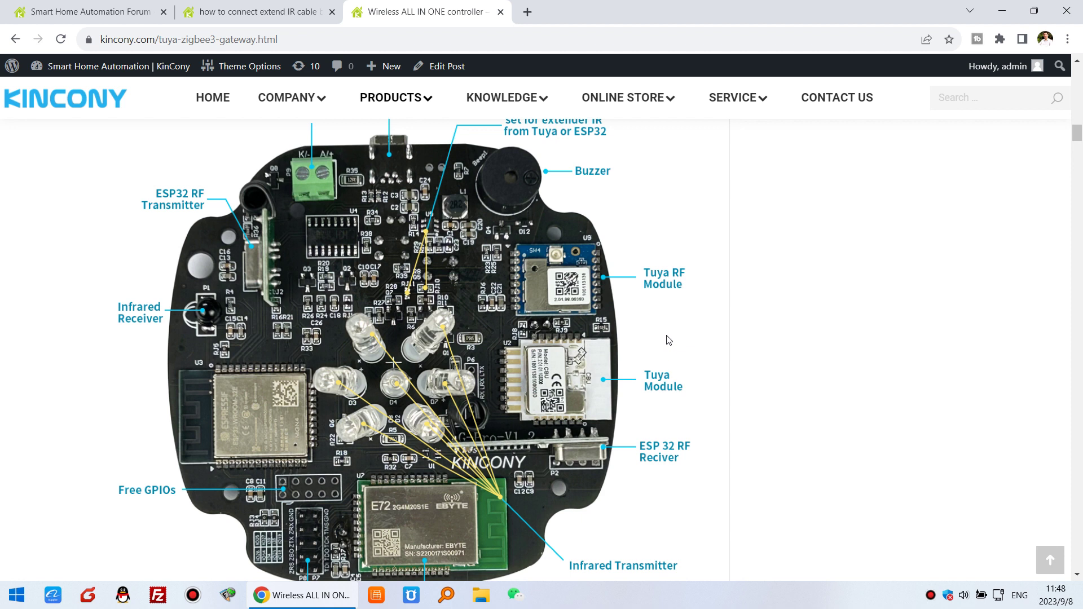
drag(1076, 132, 1076, 71)
drag(234, 230, 377, 230)
drag(1077, 78, 1077, 137)
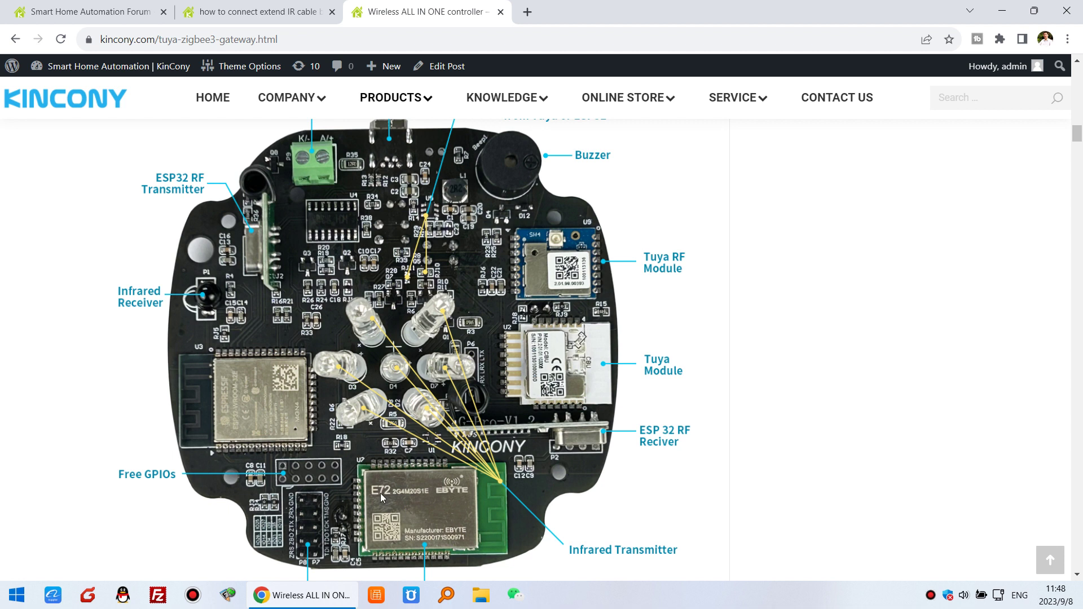
scroll(434, 496, down, 1)
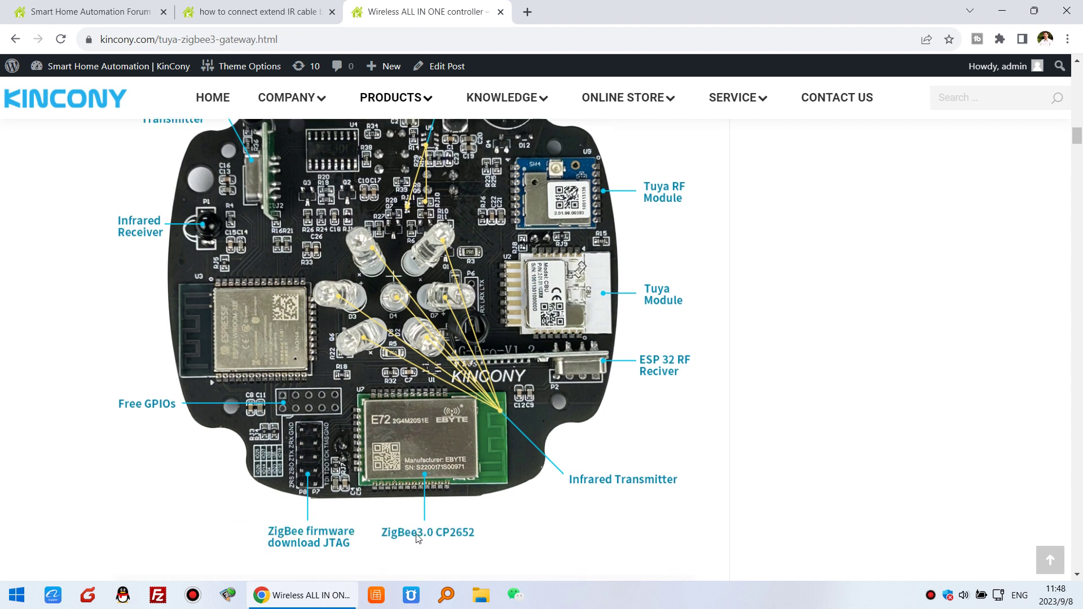
scroll(448, 516, up, 1)
scroll(454, 512, down, 1)
scroll(487, 486, up, 1)
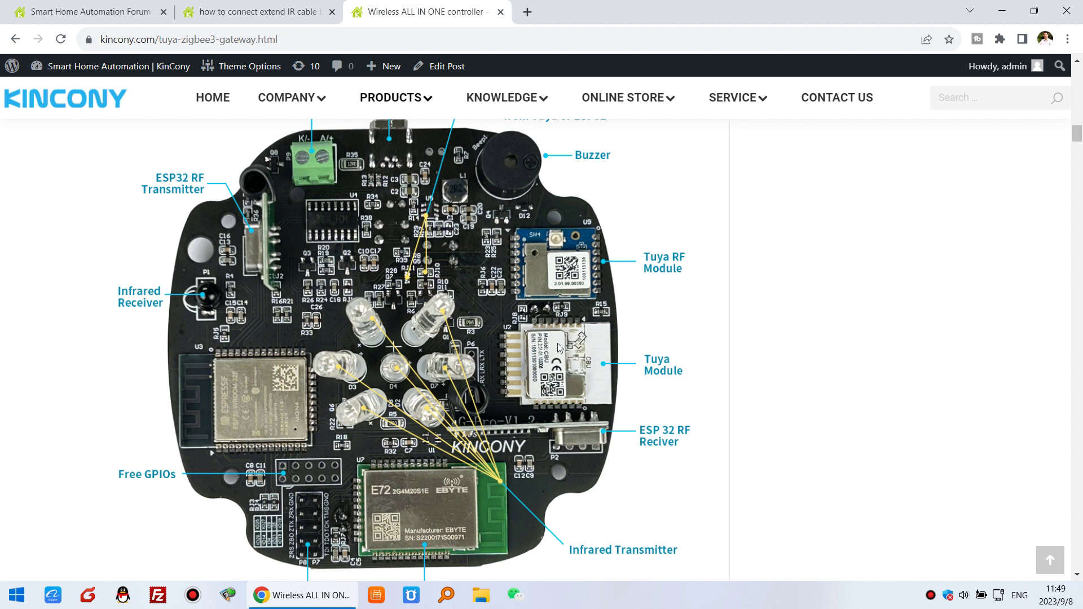
Open the 'tasmota zigbee firmware for AG Pro controller' forum thread and scroll to its download links
click(107, 7)
click(393, 356)
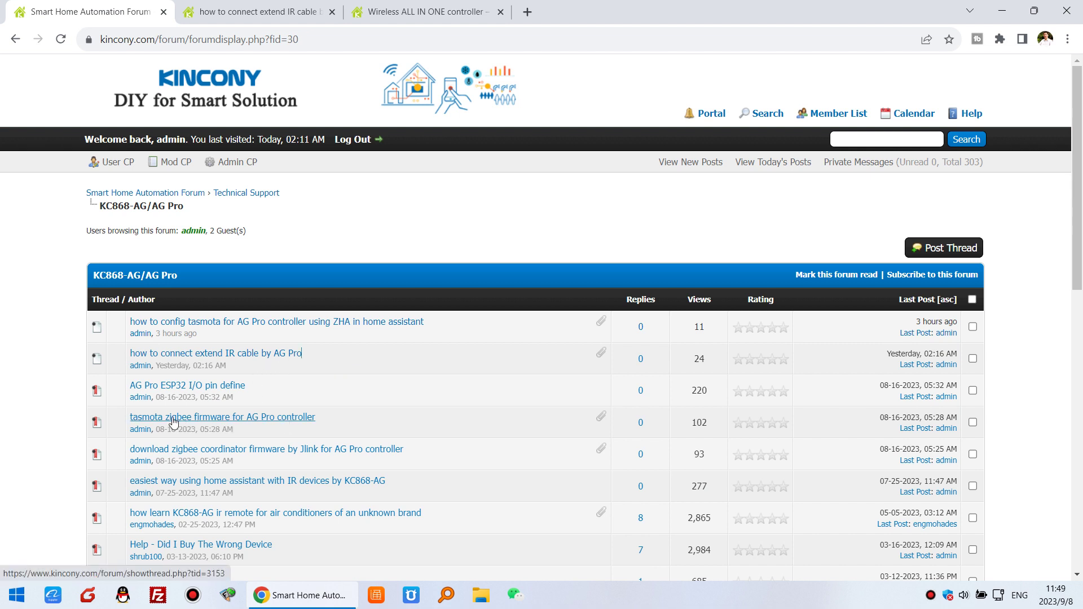
click(249, 421)
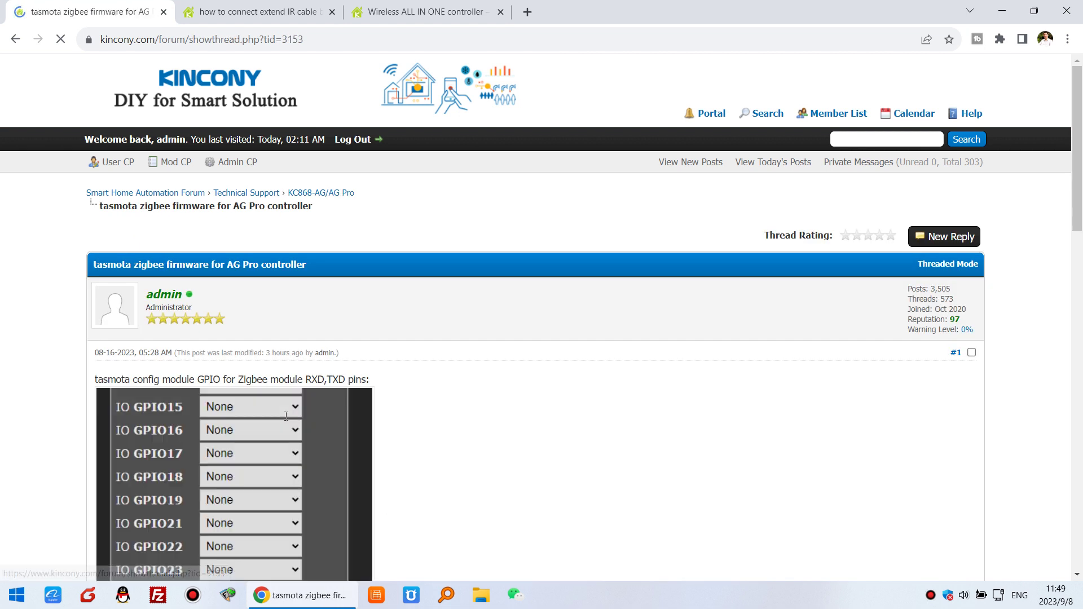
scroll(462, 397, down, 6)
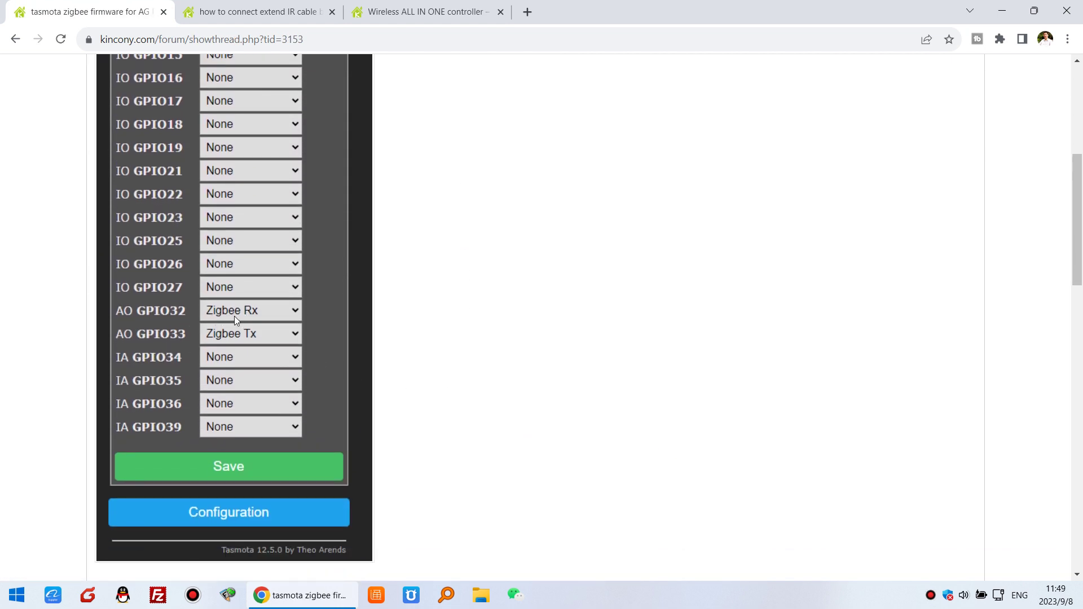
scroll(491, 360, down, 7)
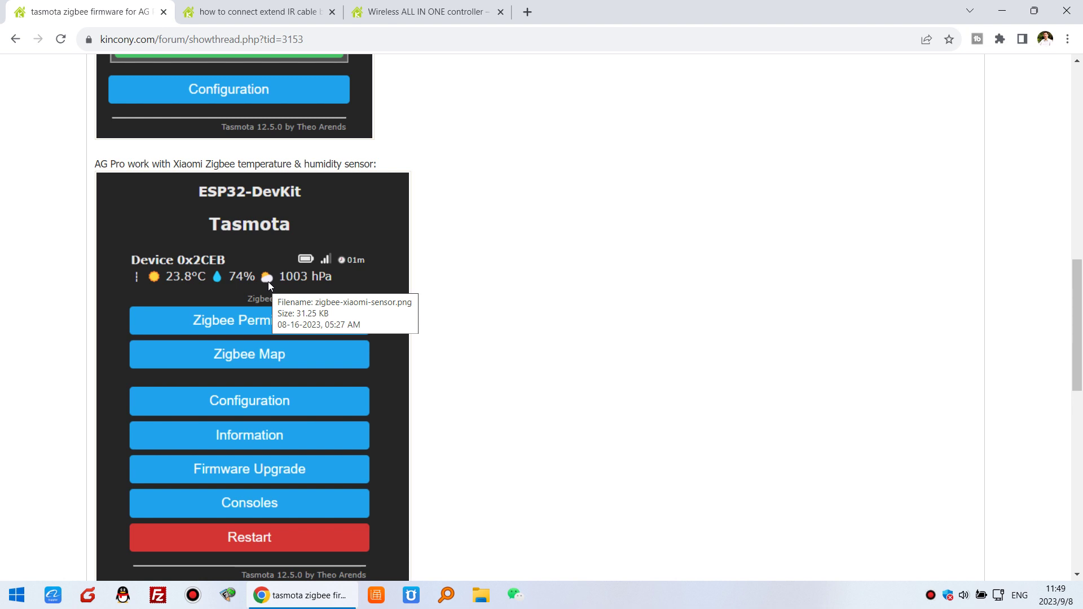
scroll(463, 310, down, 6)
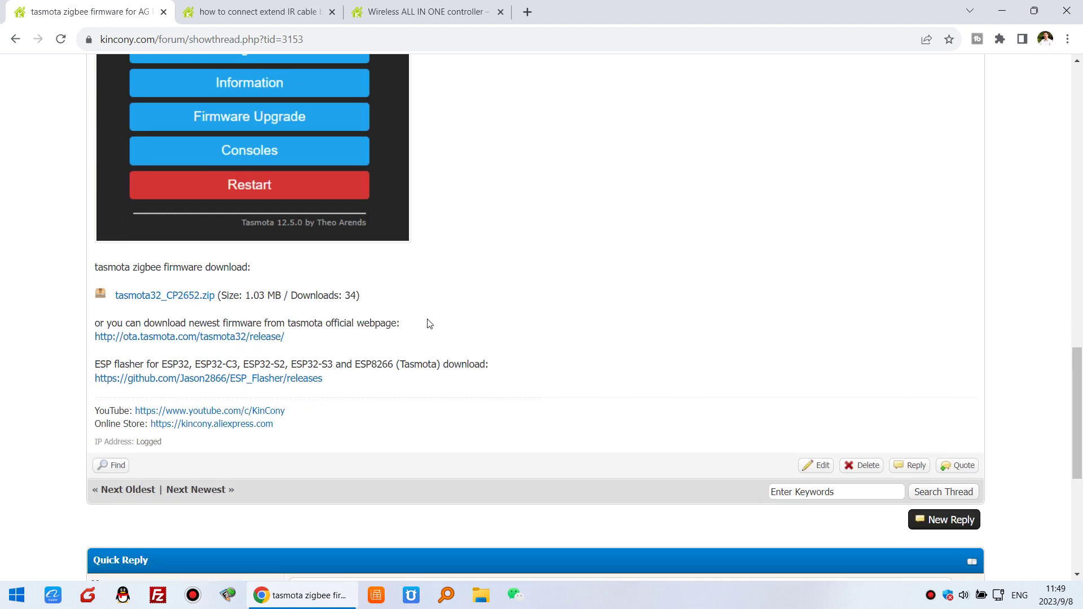
scroll(430, 324, up, 1)
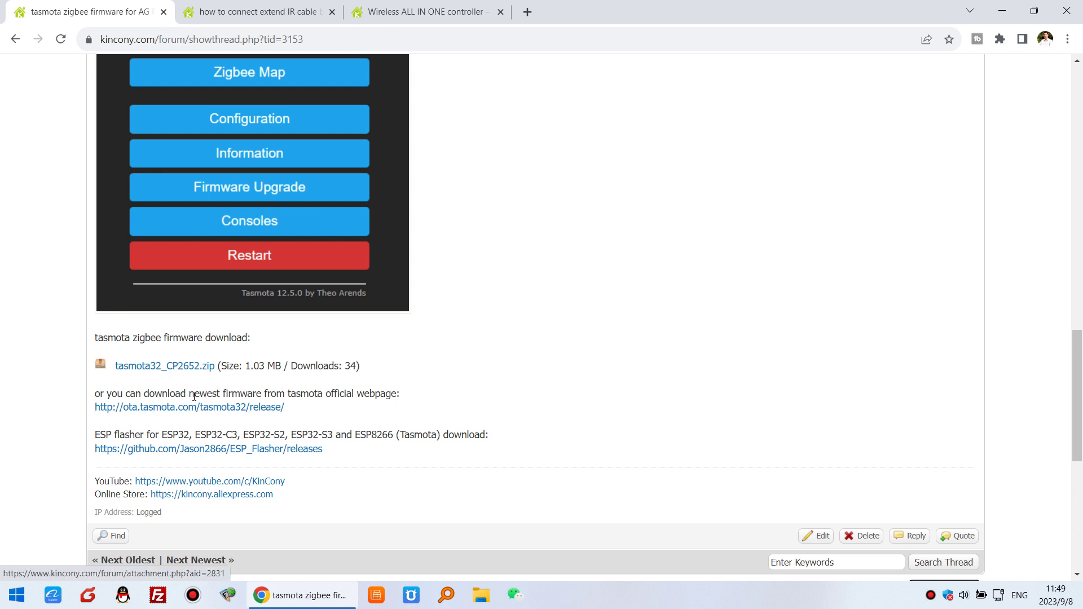
Open the ota.tasmota.com ESP32 binaries page, mark tasmota32-zbbrdgpro.bin, and return to the forum thread
click(238, 407)
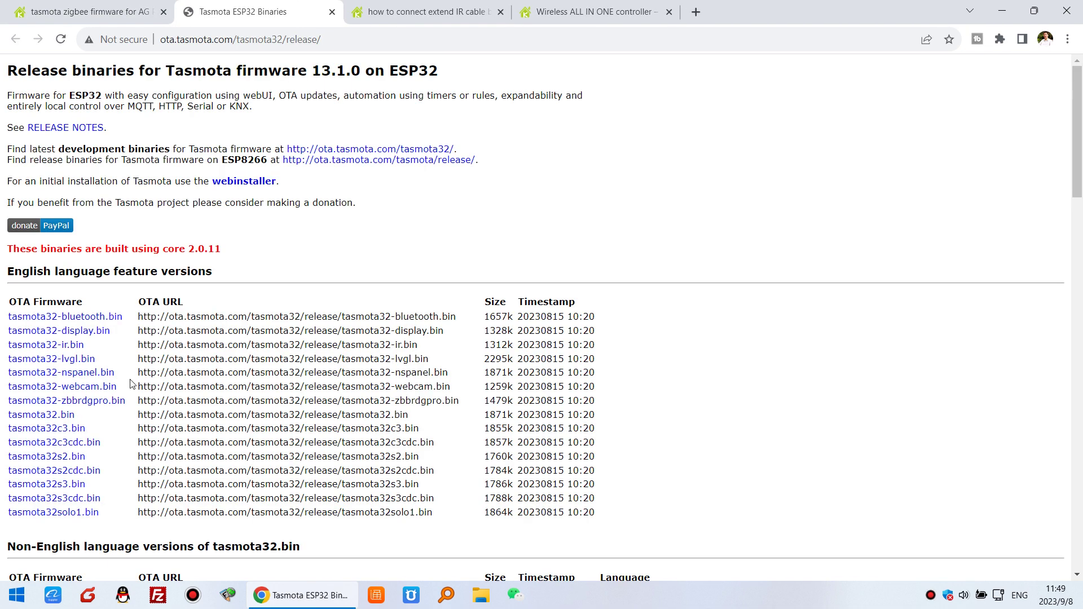
drag(128, 402, 10, 404)
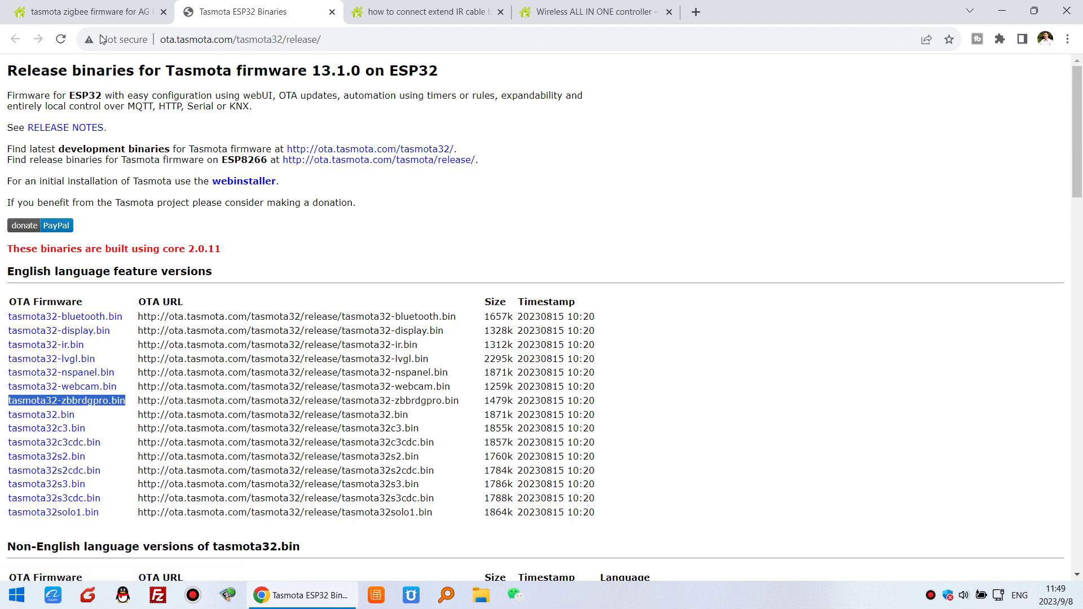
click(95, 17)
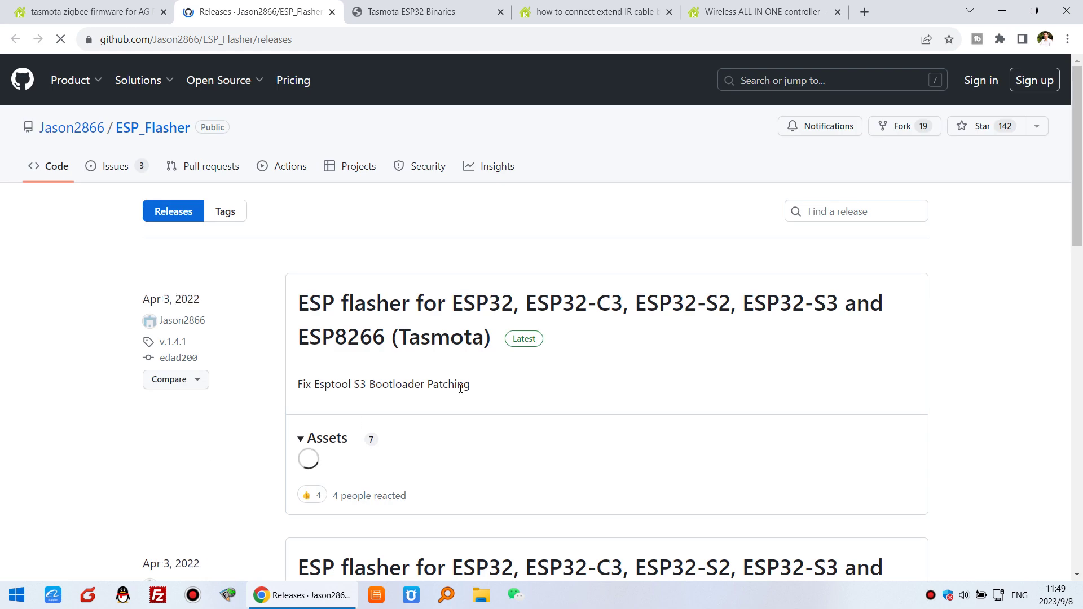
scroll(595, 364, down, 2)
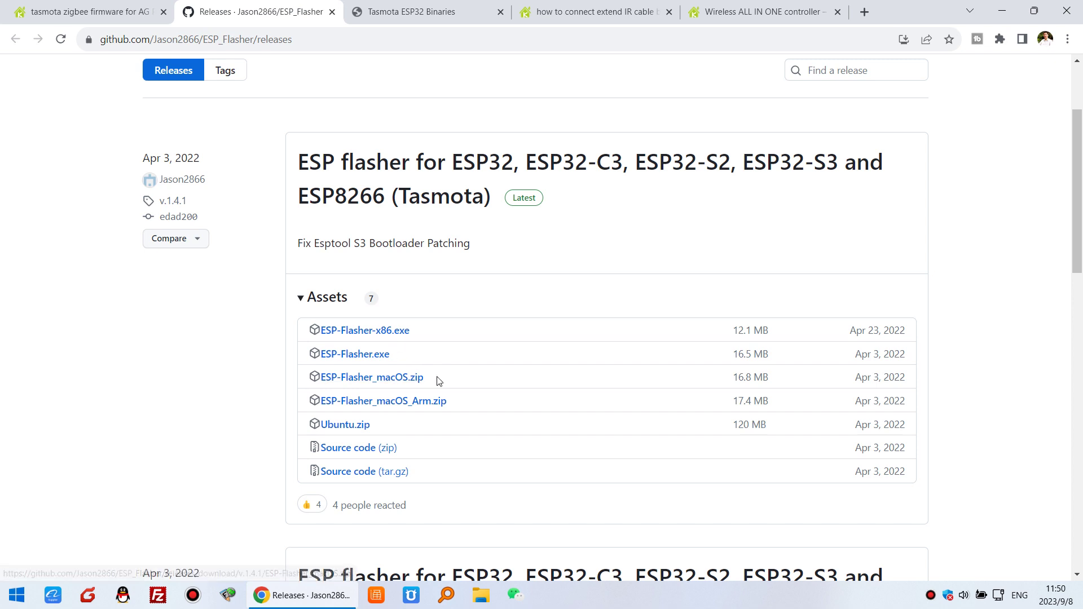
scroll(435, 379, up, 2)
click(130, 10)
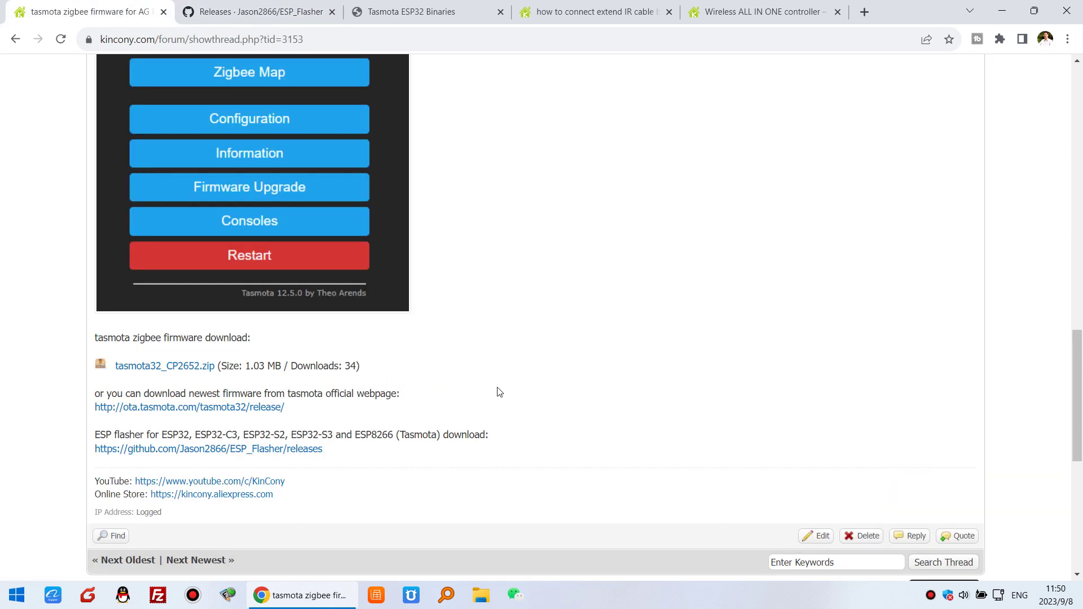
scroll(496, 392, up, 1)
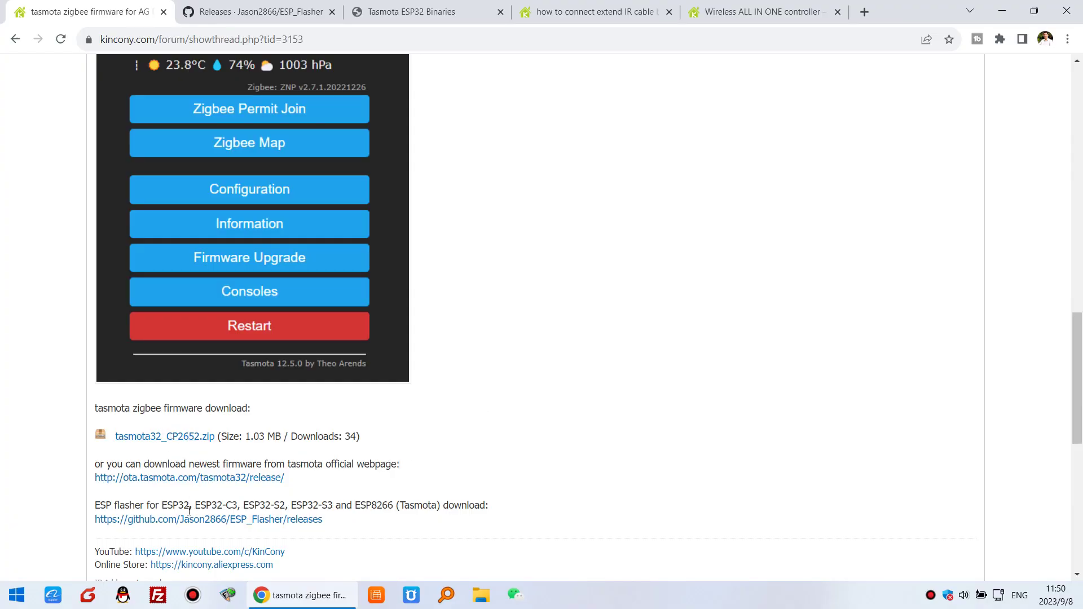
Search for esp-flasher and launch ESP-Flasher.exe
click(24, 604)
text(esp-)
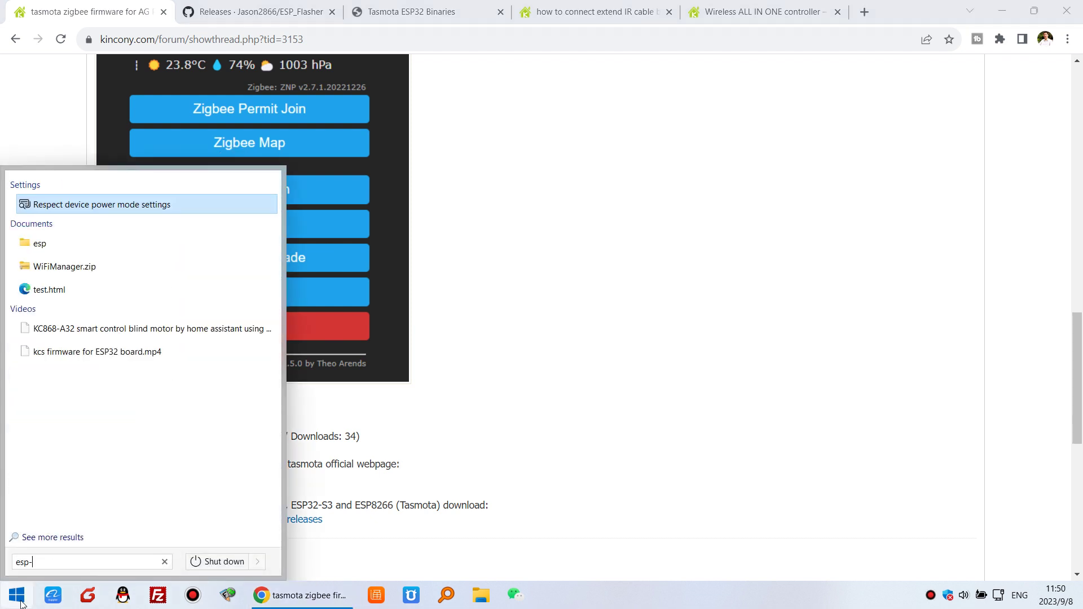
text(flasher)
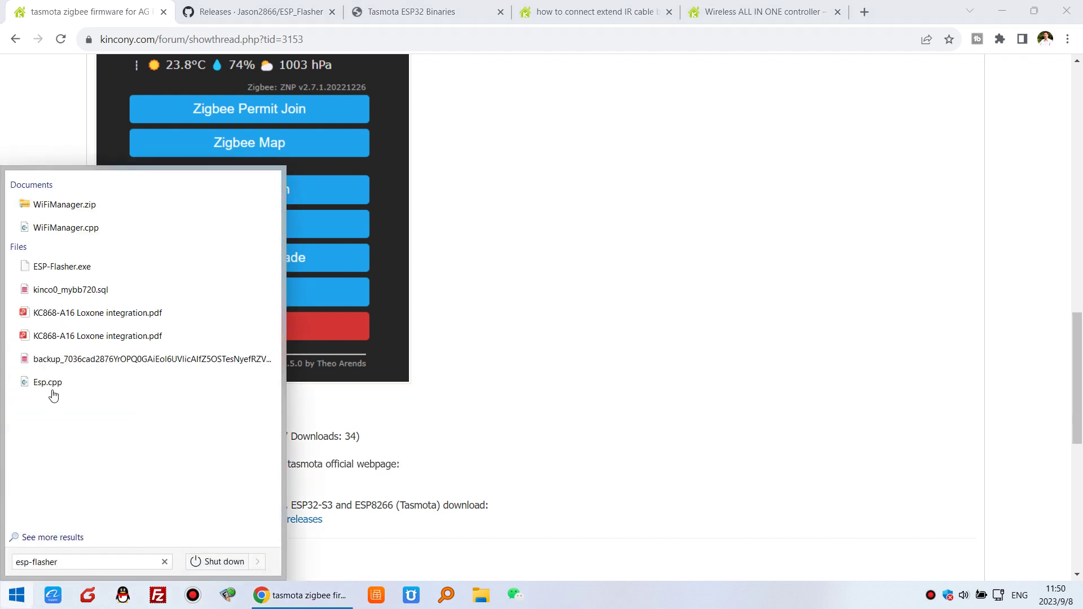
click(79, 270)
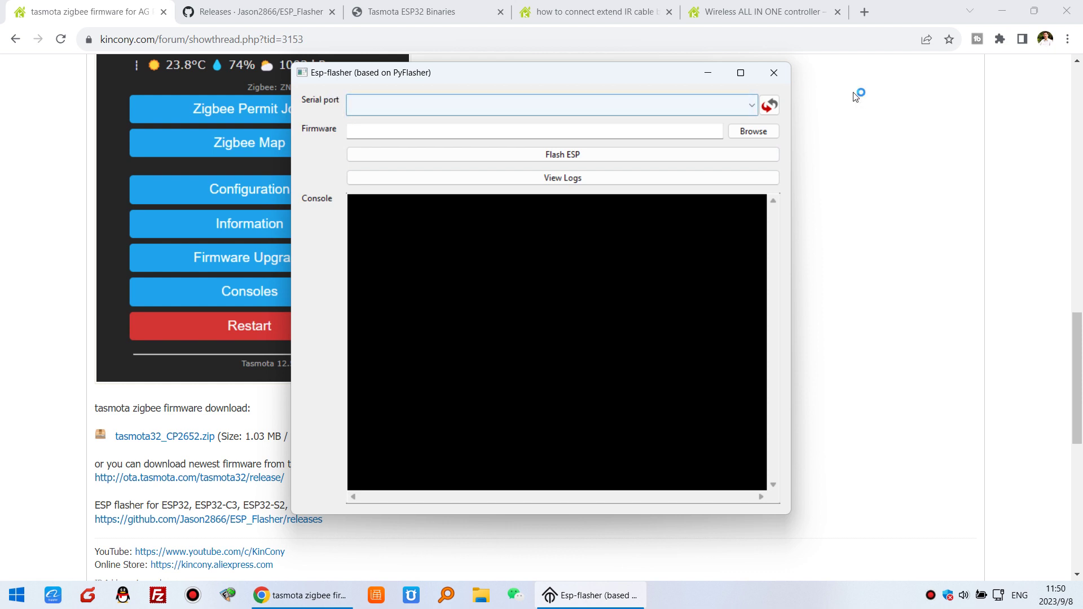
Select serial port COM5 and load tasmota32-zbbrdgpro.bin as the firmware file
click(753, 106)
click(392, 122)
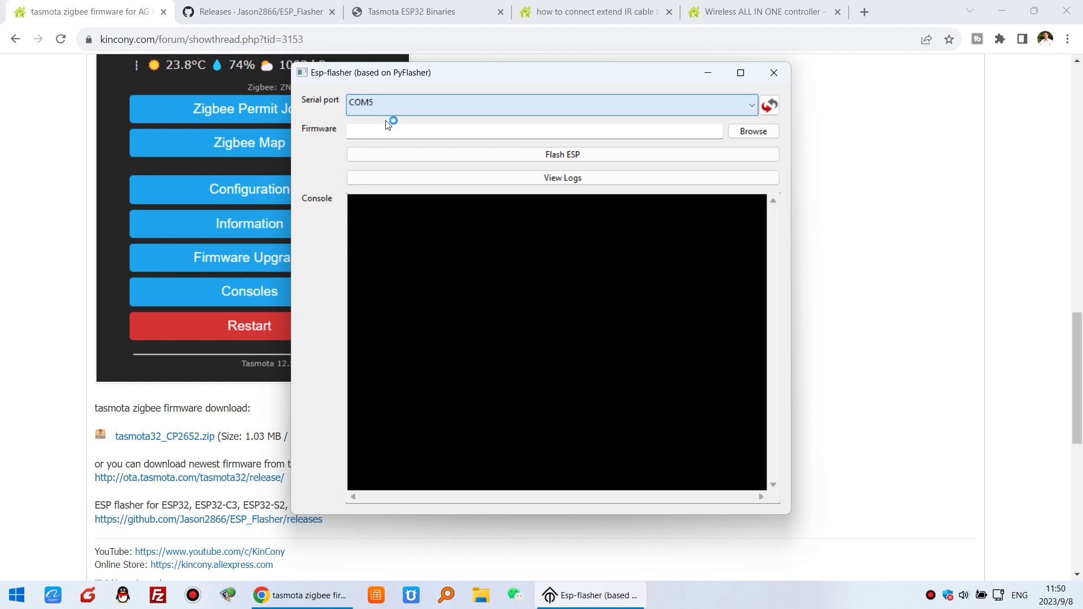
drag(512, 81, 499, 87)
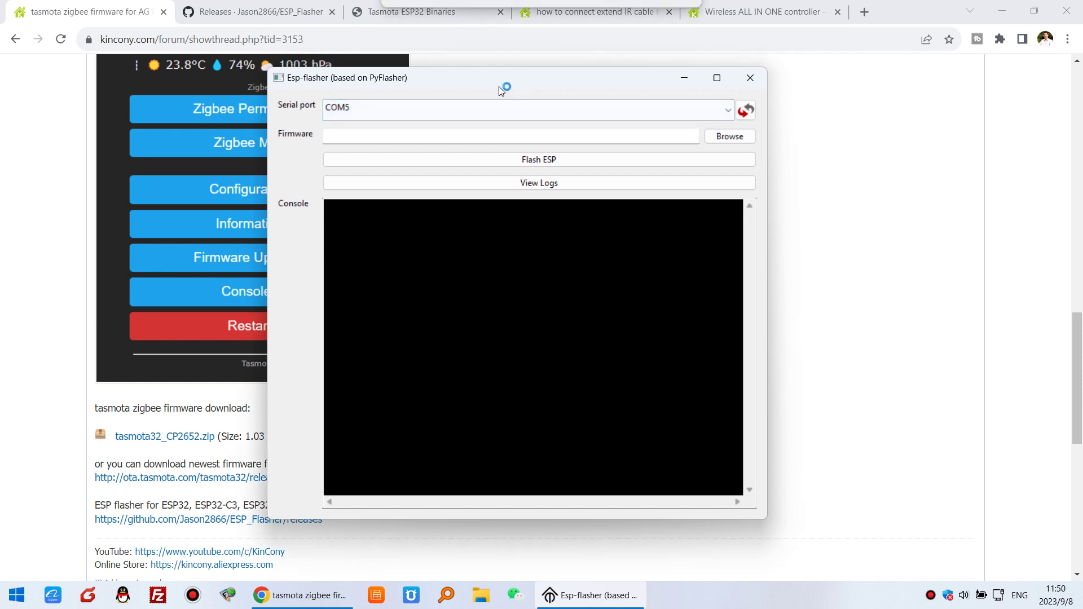
click(728, 136)
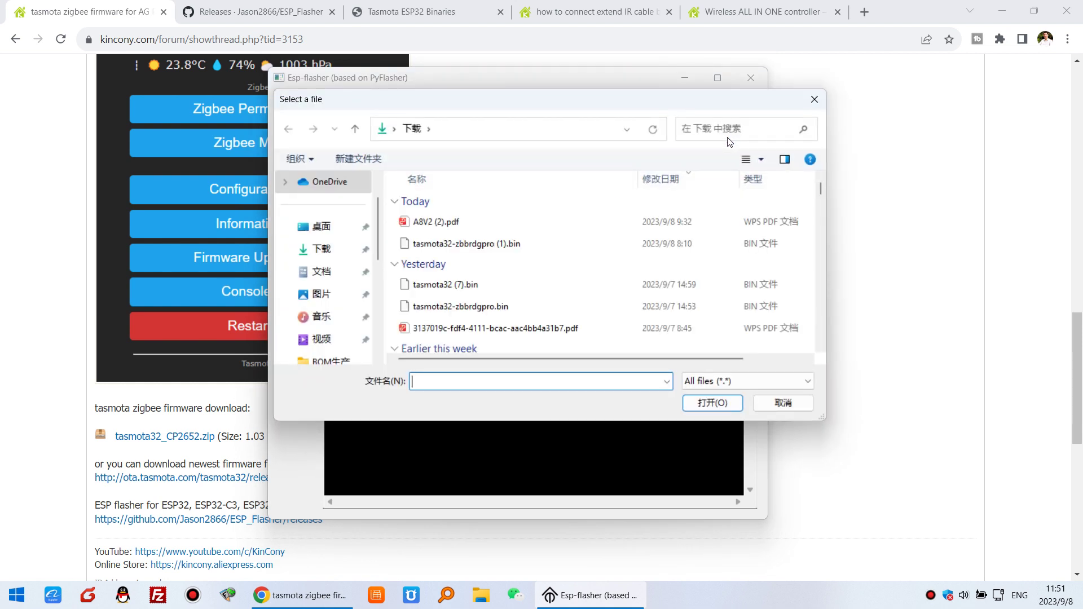
click(479, 308)
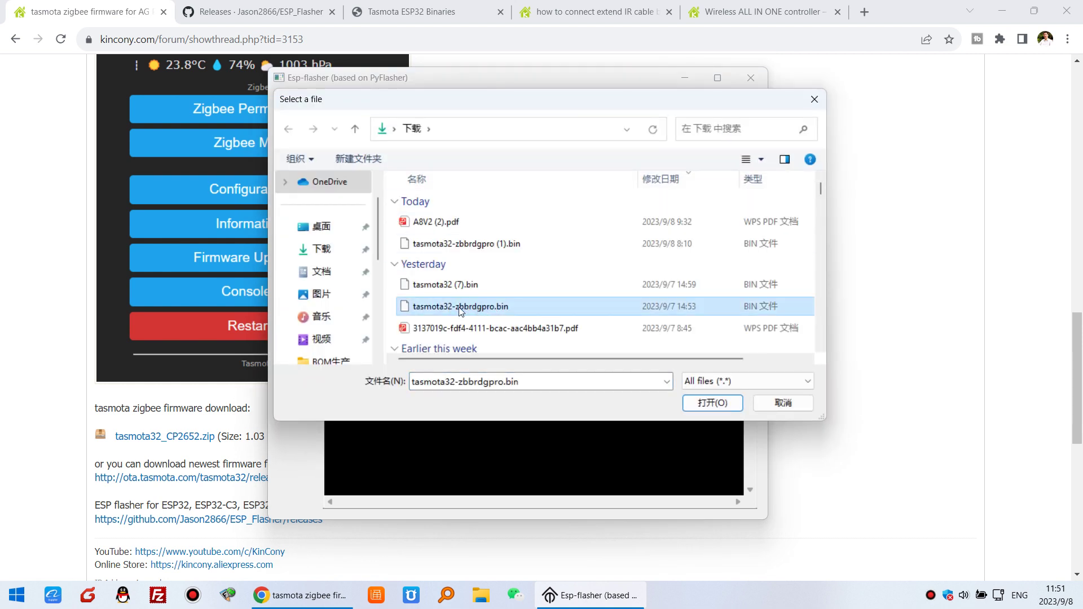
double_click(476, 309)
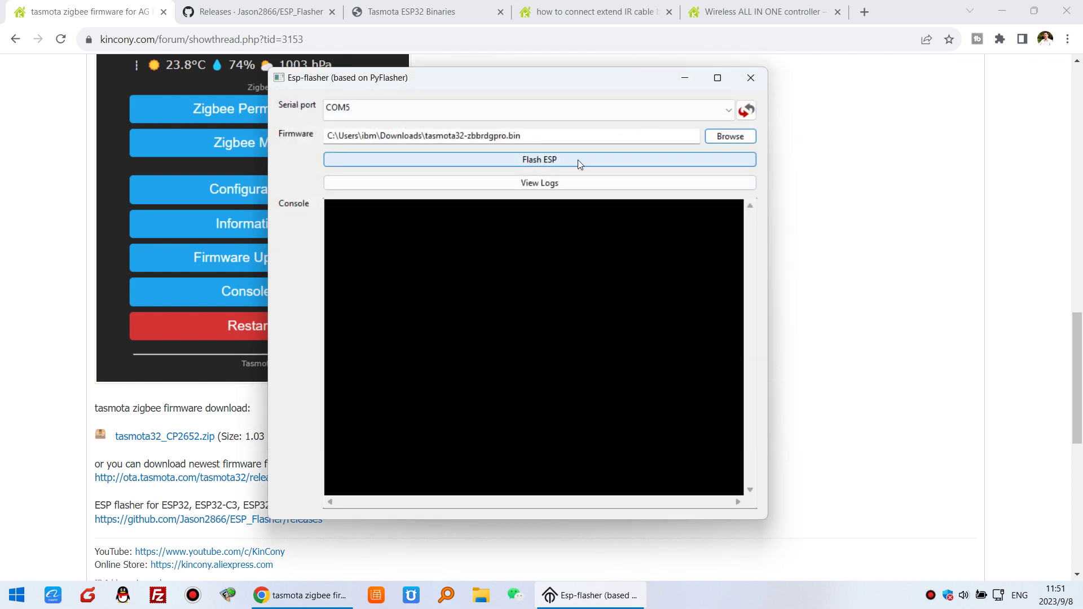
Flash tasmota32-zbbrdgpro.bin to the ESP32 and select the reported 192.168.4.1 address
click(579, 163)
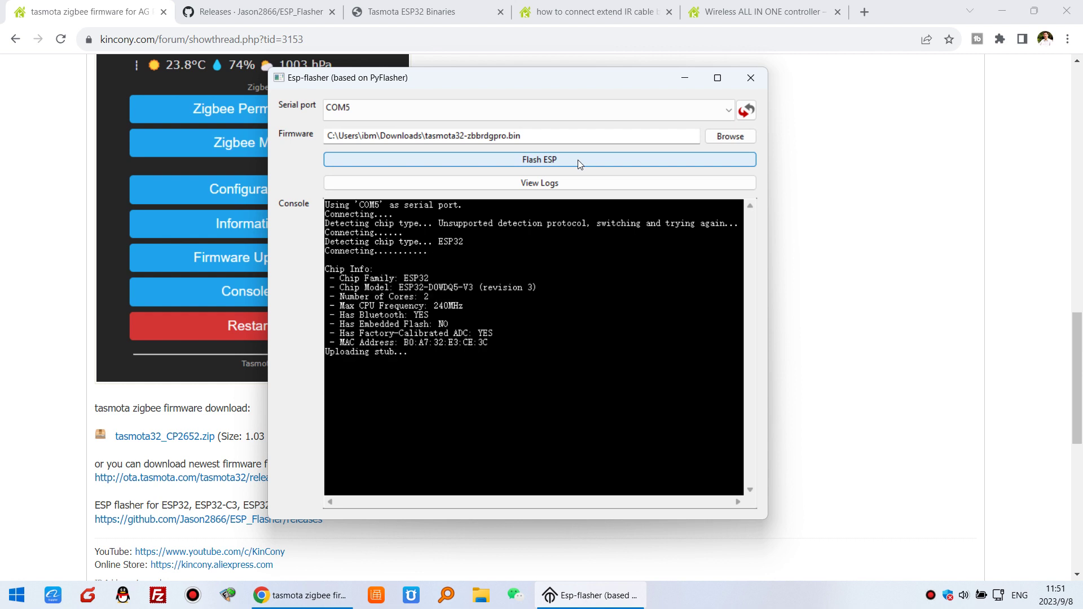
drag(589, 86, 346, 124)
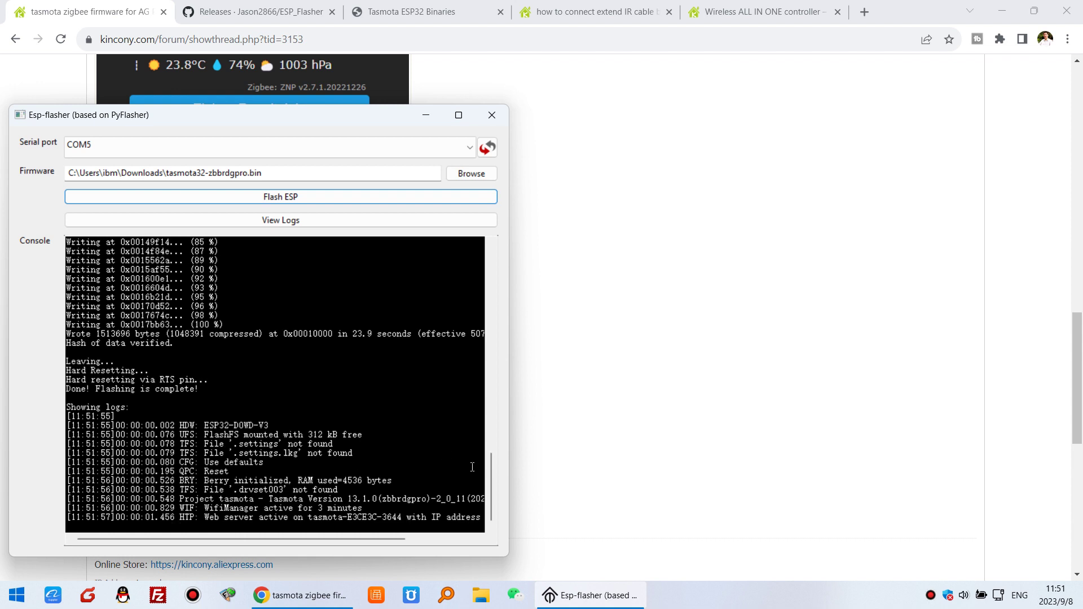
drag(397, 538, 462, 539)
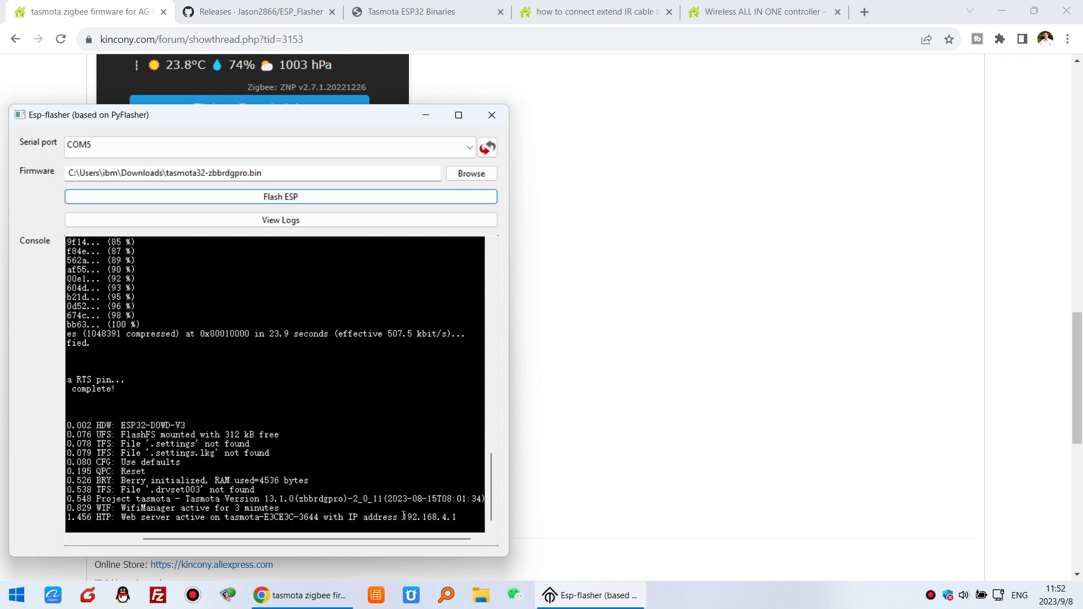
drag(403, 516, 451, 517)
drag(389, 542, 340, 537)
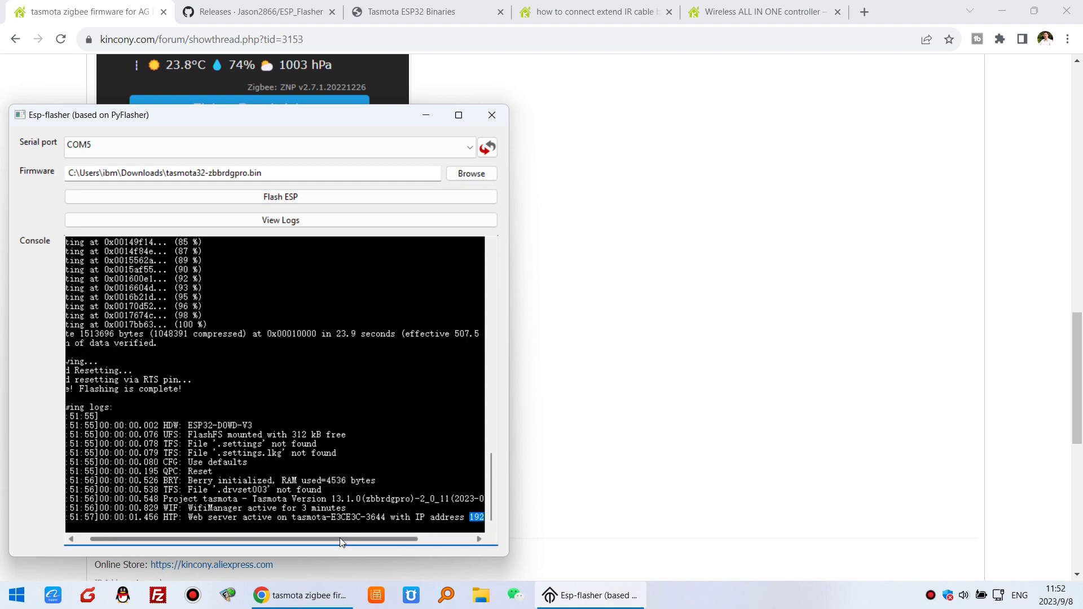
Connect the PC to the open tasmota-E3CE3C-3644 Wi-Fi hotspot and open a new browser tab
click(998, 596)
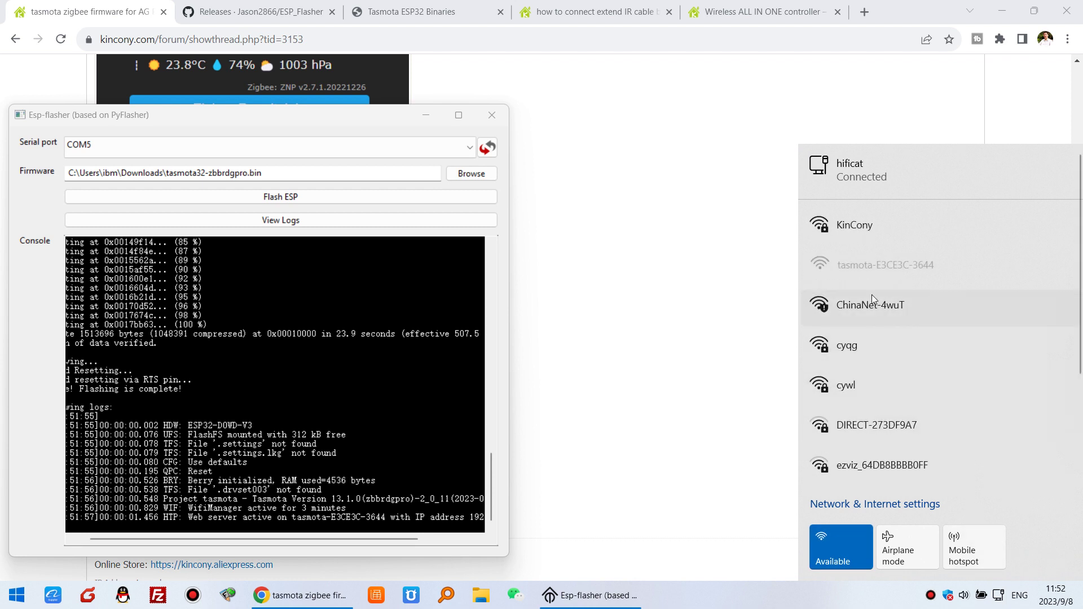
click(878, 275)
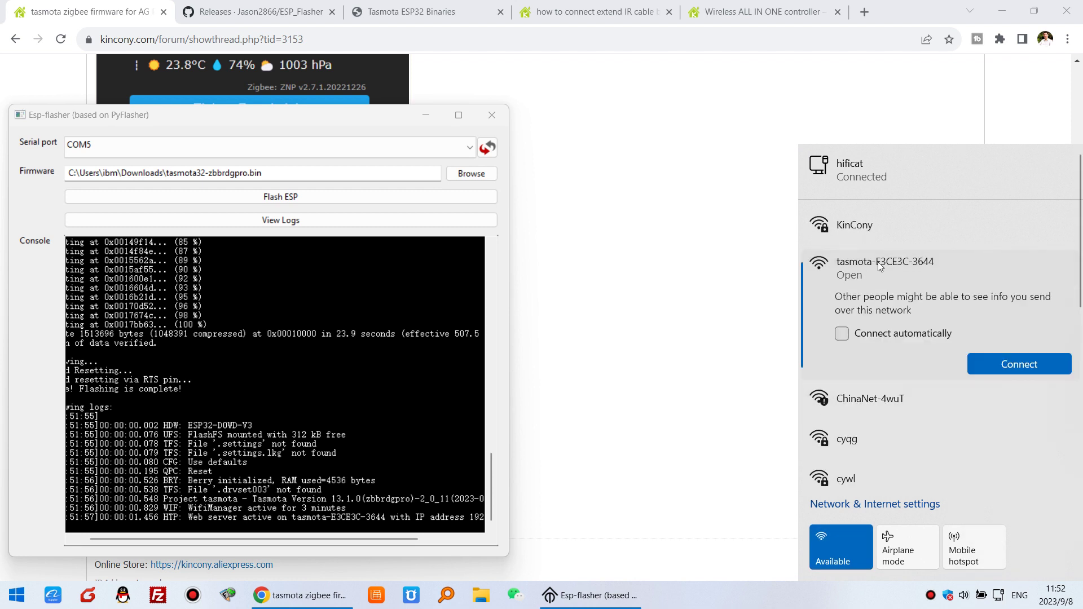
click(1028, 361)
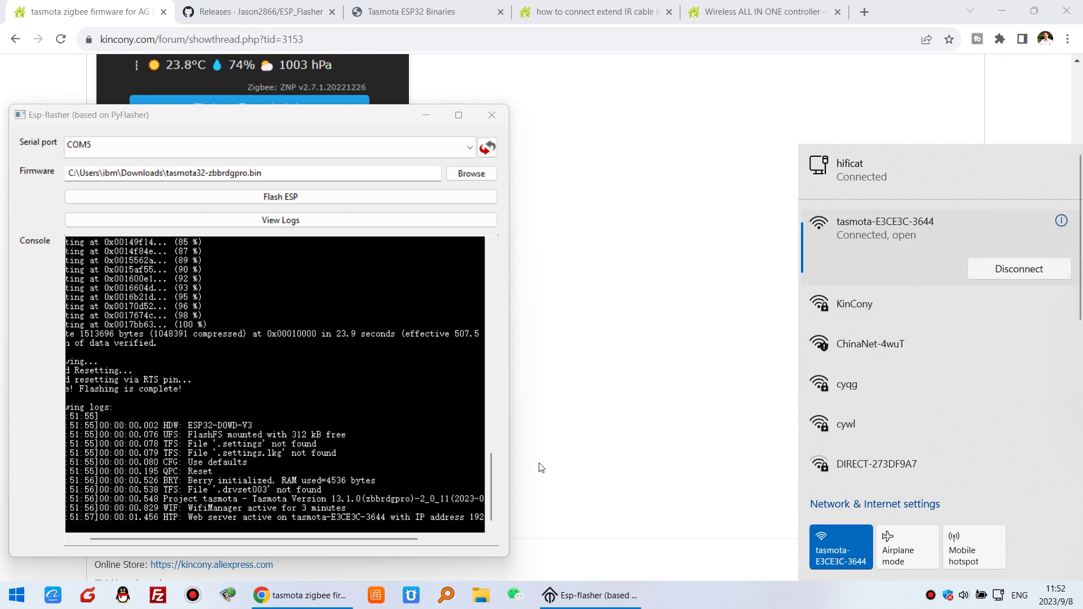
drag(473, 517, 433, 520)
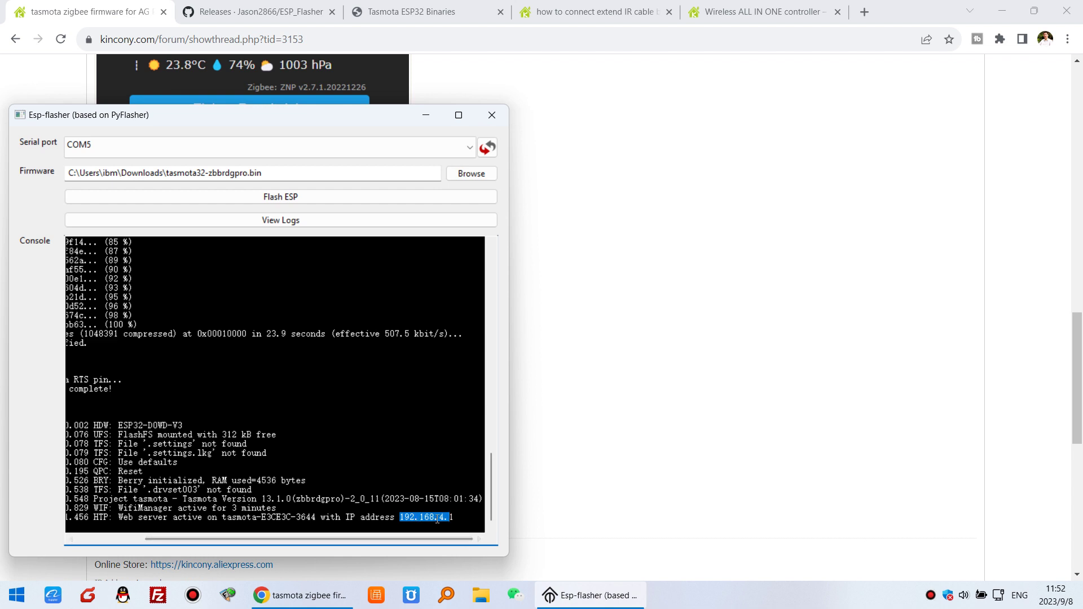
click(864, 12)
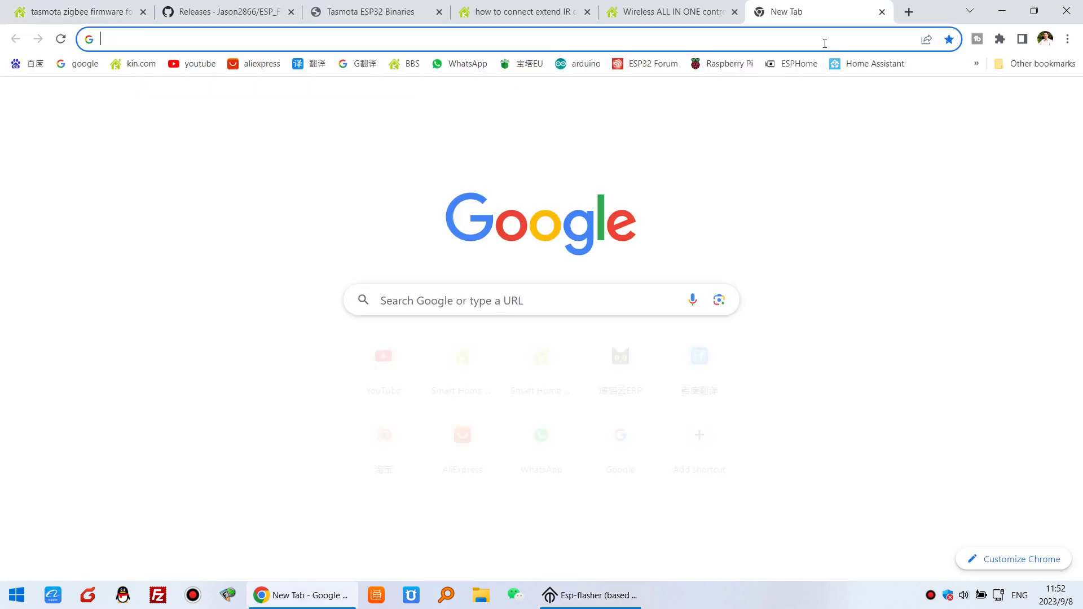
Load the Tasmota setup page at 192.168.4.1
click(825, 39)
text(192.168.4.1)
key(Return)
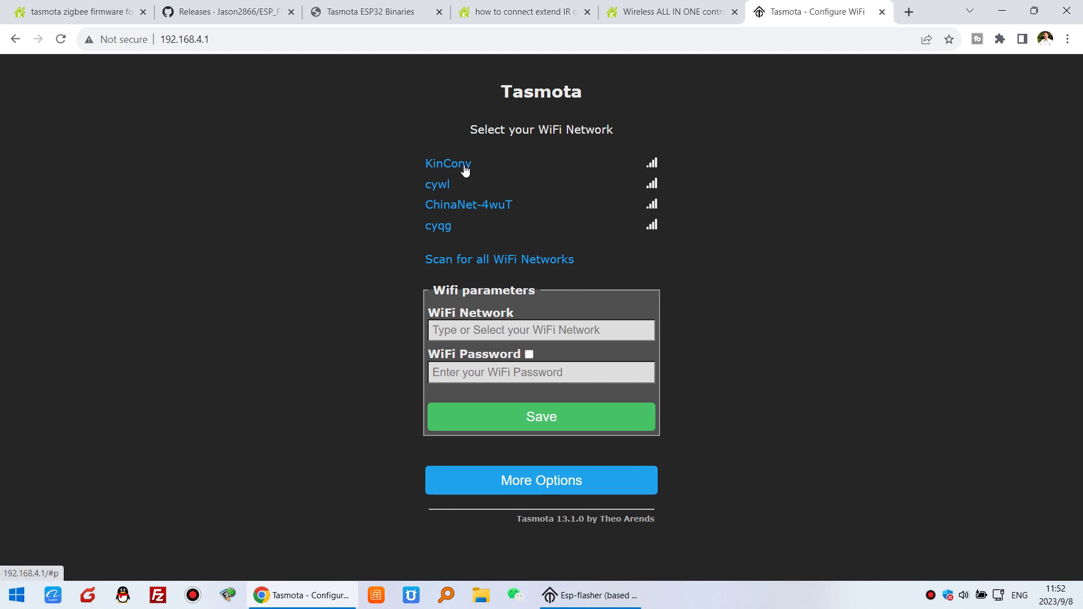
Choose the KinCony Wi-Fi network, enter its password, and save the credentials
click(460, 169)
text(k)
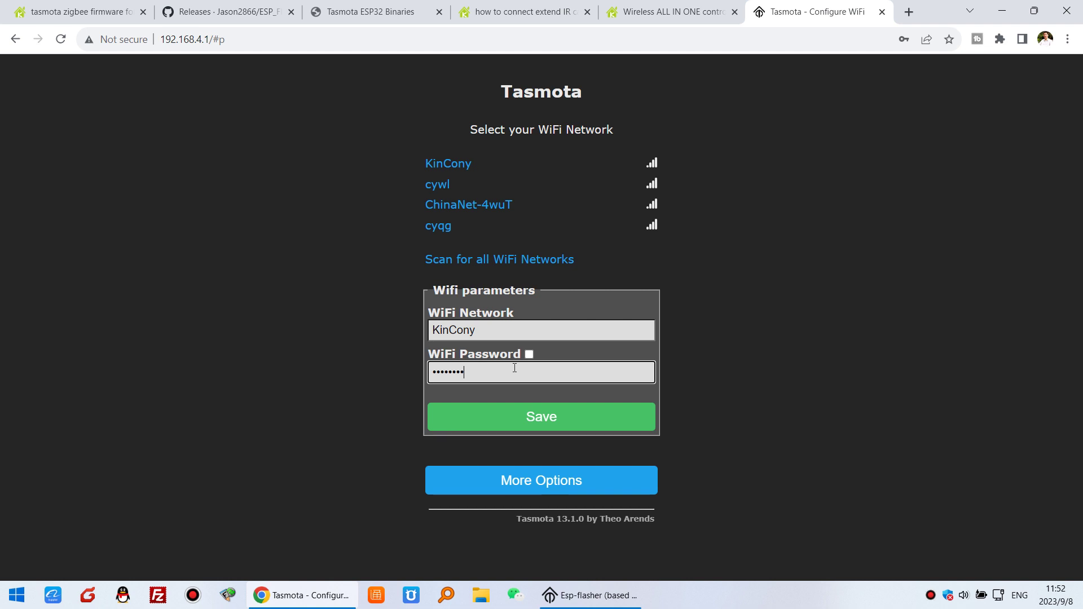
text(12345678)
click(597, 424)
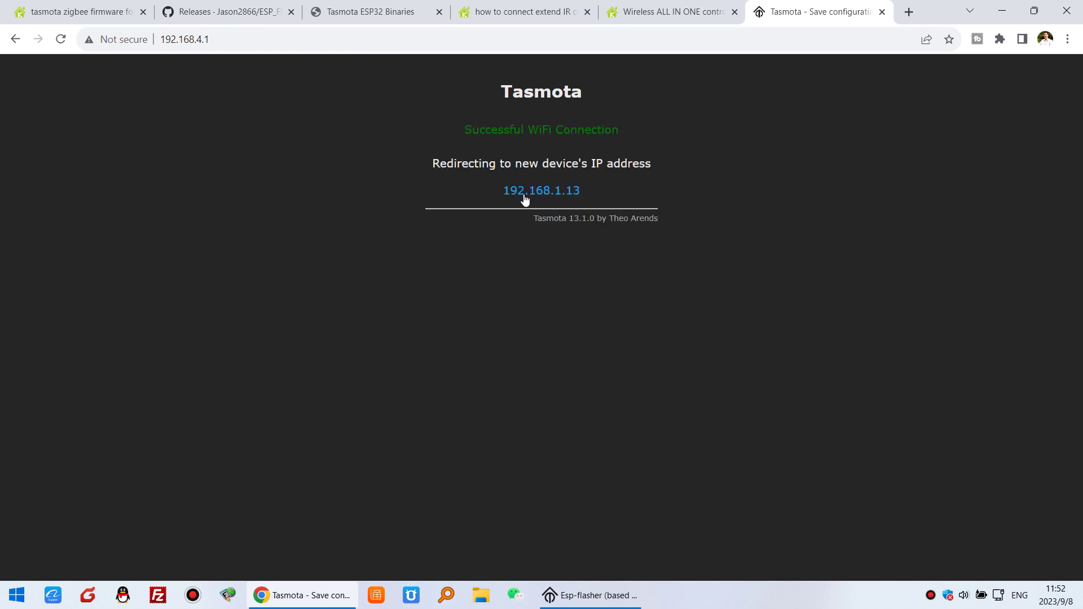
Open the device at 192.168.1.13 and go to Configuration > Configure Module
click(559, 193)
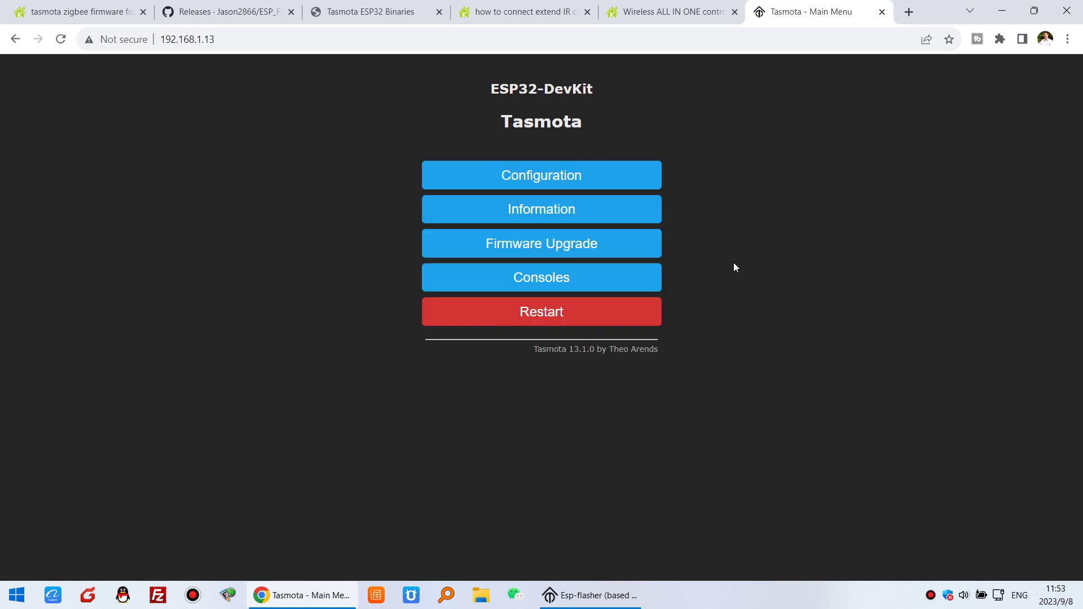
click(595, 181)
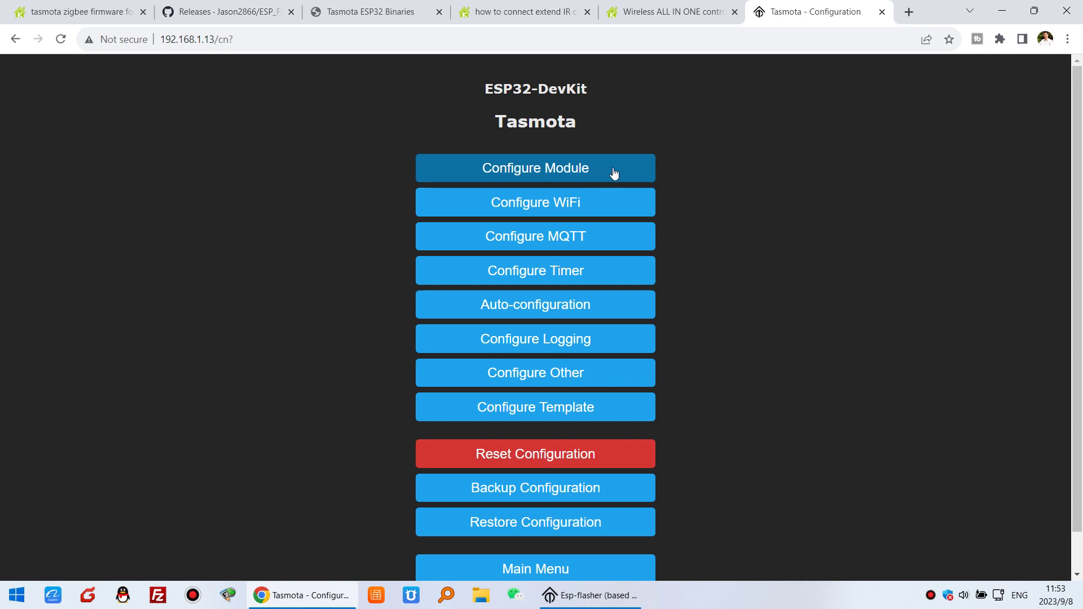
click(614, 174)
scroll(701, 232, down, 5)
scroll(702, 237, down, 1)
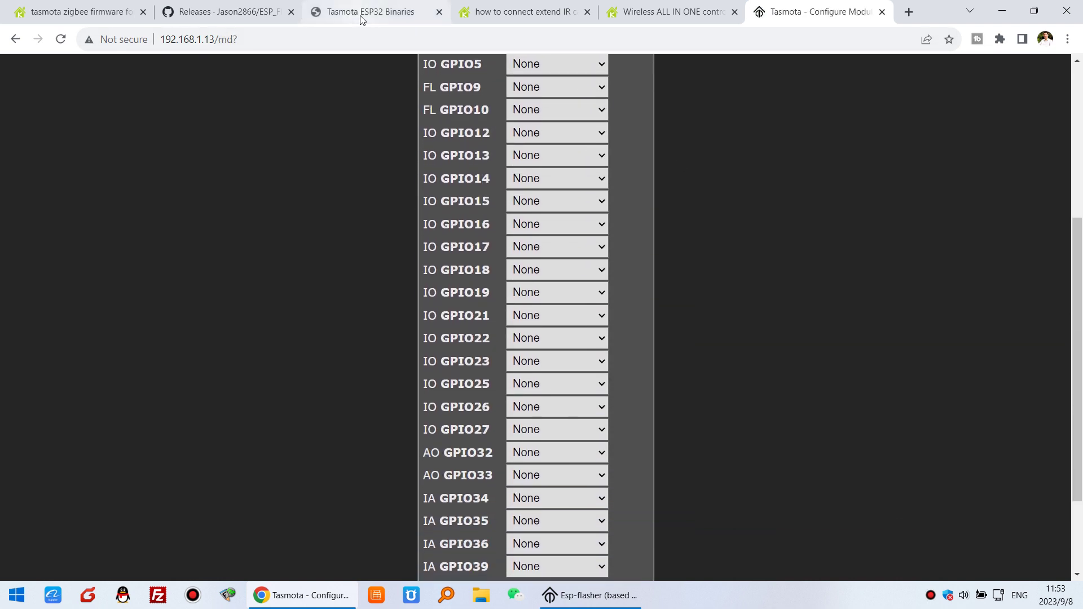
Check the forum post's reference GPIO settings, close ESP-Flasher, and return to the module page
click(110, 13)
scroll(525, 300, down, 4)
scroll(501, 298, up, 14)
scroll(355, 322, up, 1)
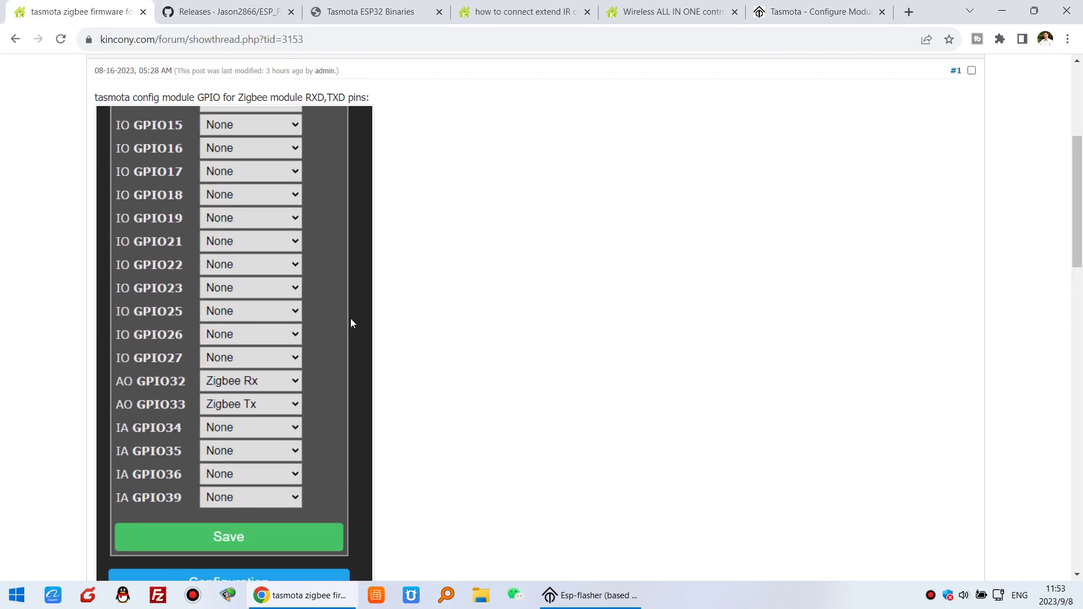
scroll(282, 387, down, 1)
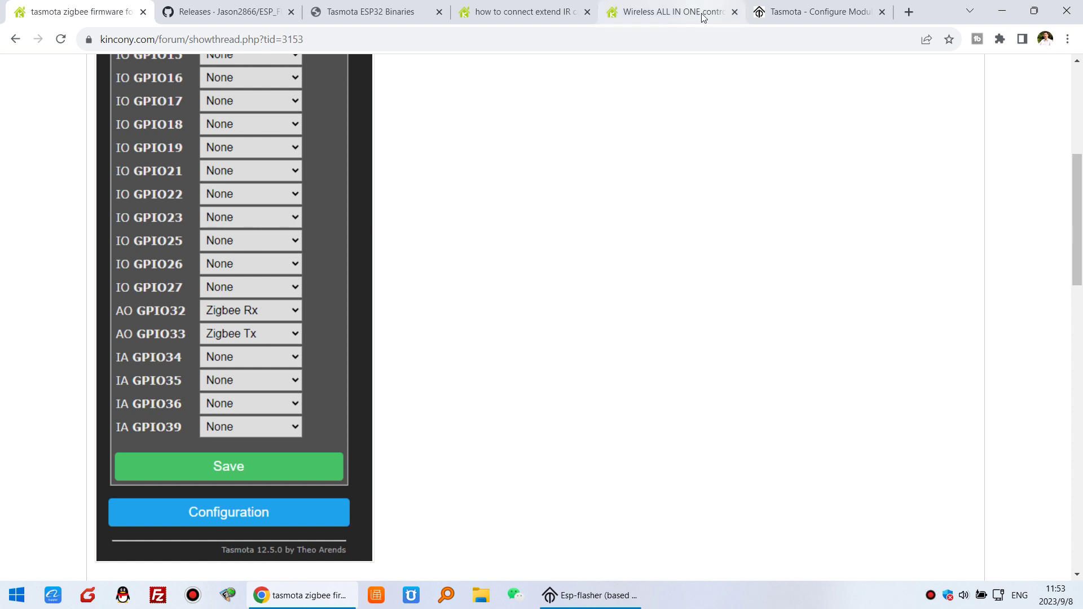
click(590, 595)
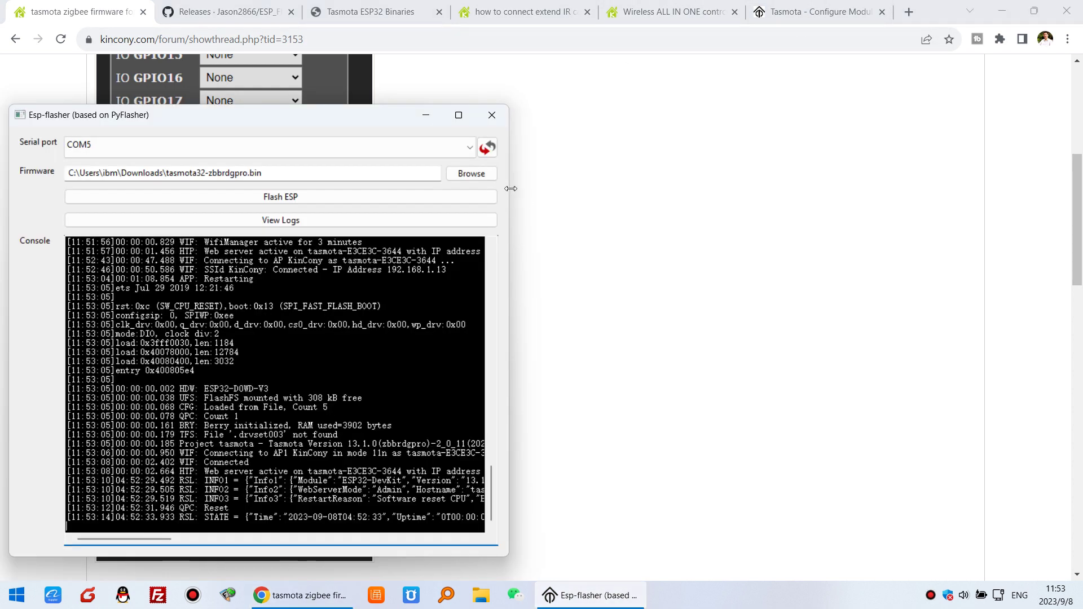
click(499, 116)
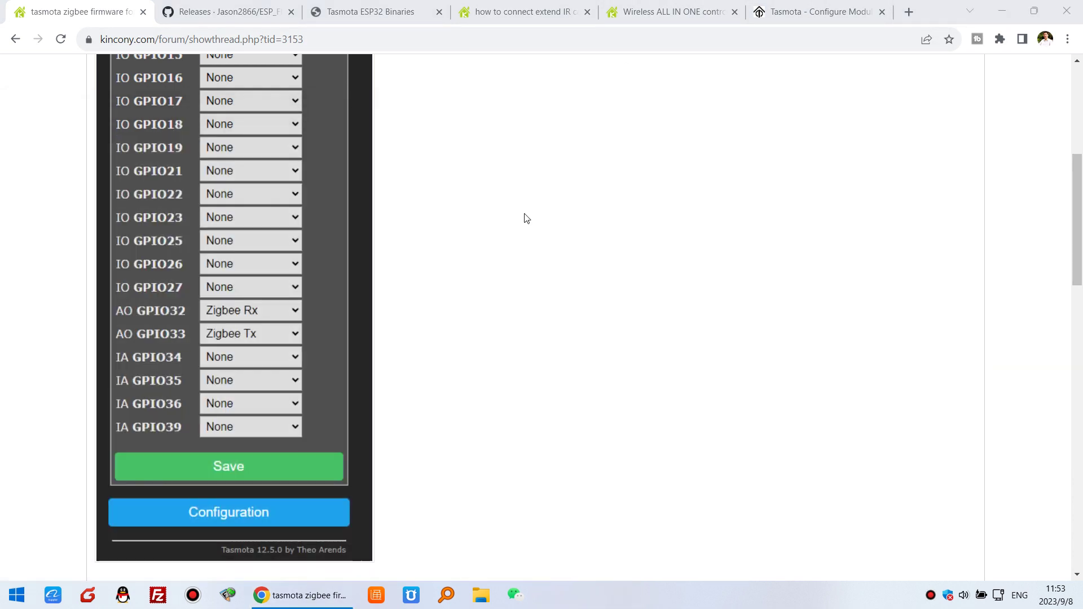
click(801, 11)
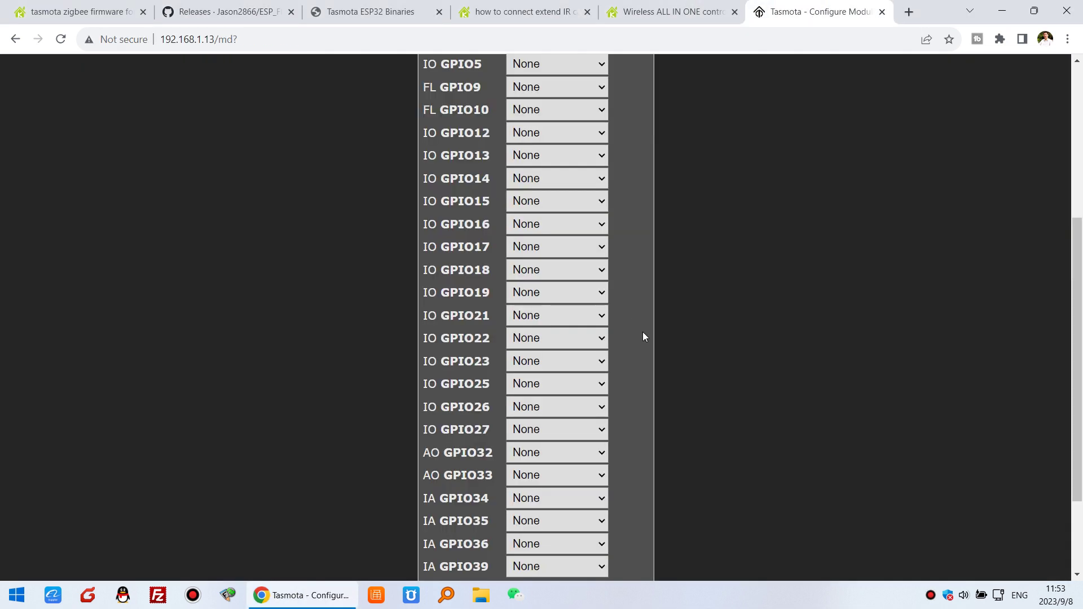
Assign Zigbee Rx to GPIO32 and Zigbee Tx to GPIO33
click(584, 450)
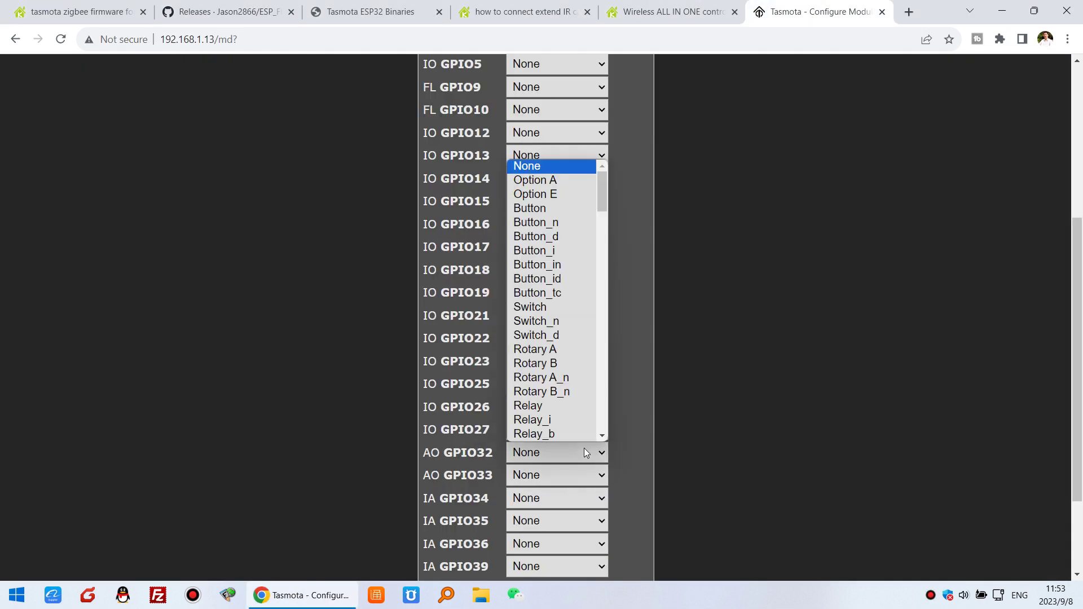
key(z)
scroll(574, 418, down, 3)
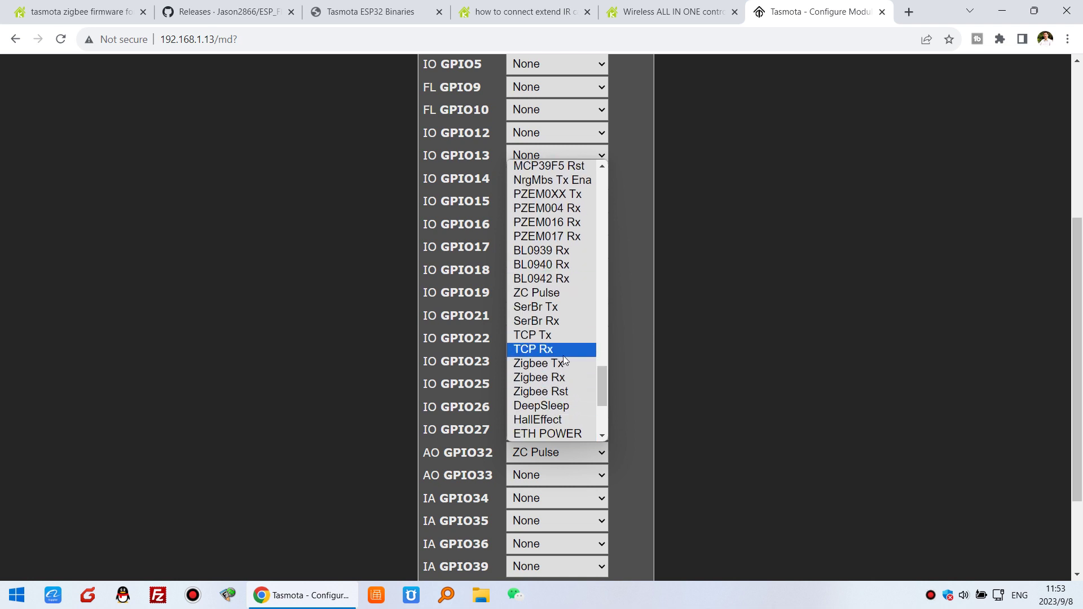
click(571, 376)
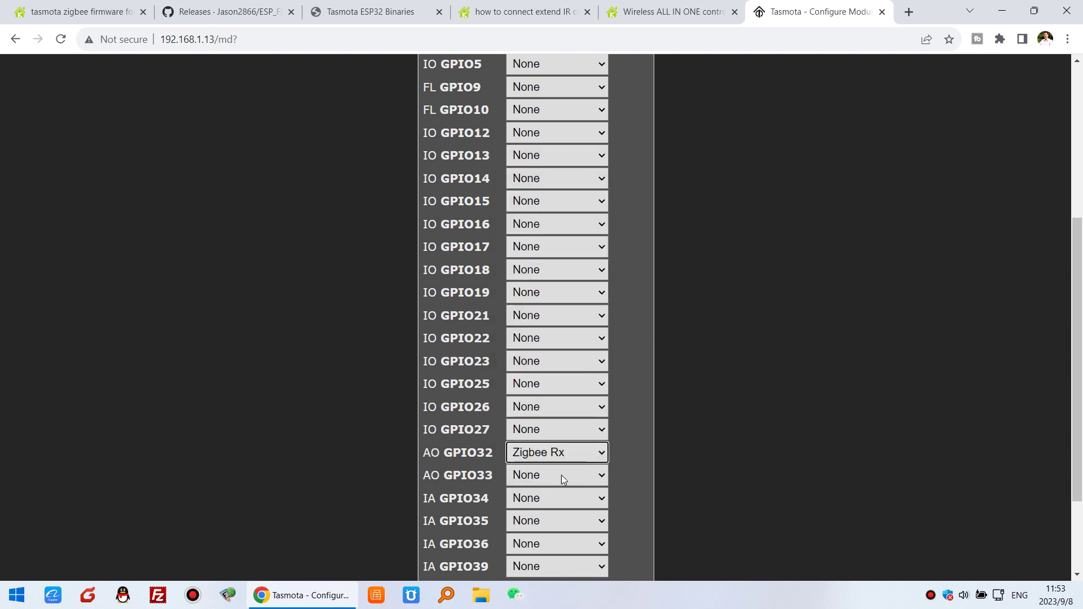
click(592, 477)
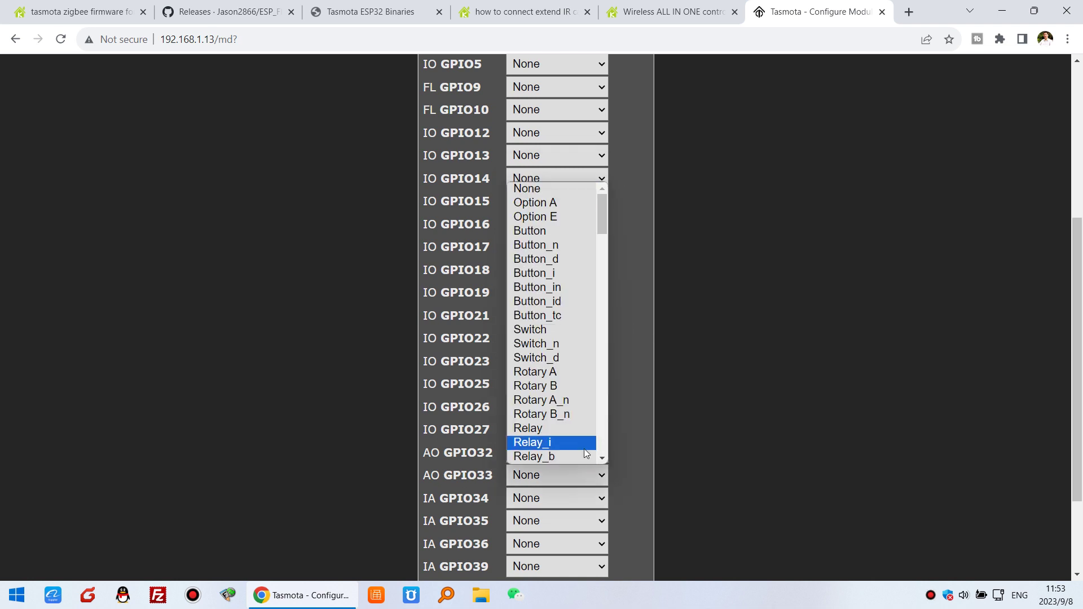
key(z)
scroll(582, 448, down, 3)
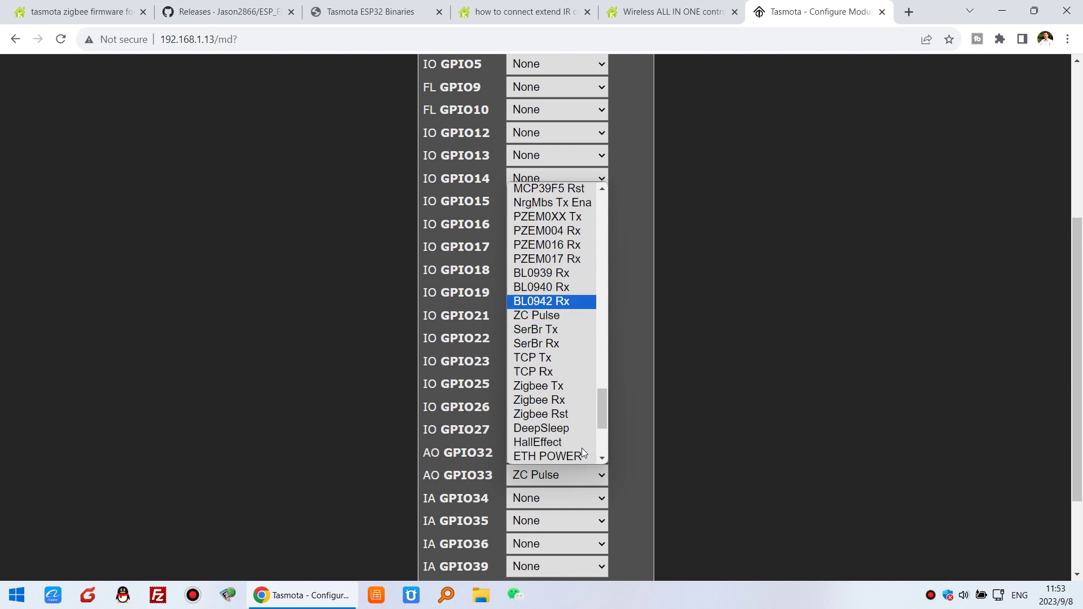
click(574, 387)
click(675, 457)
scroll(674, 453, down, 2)
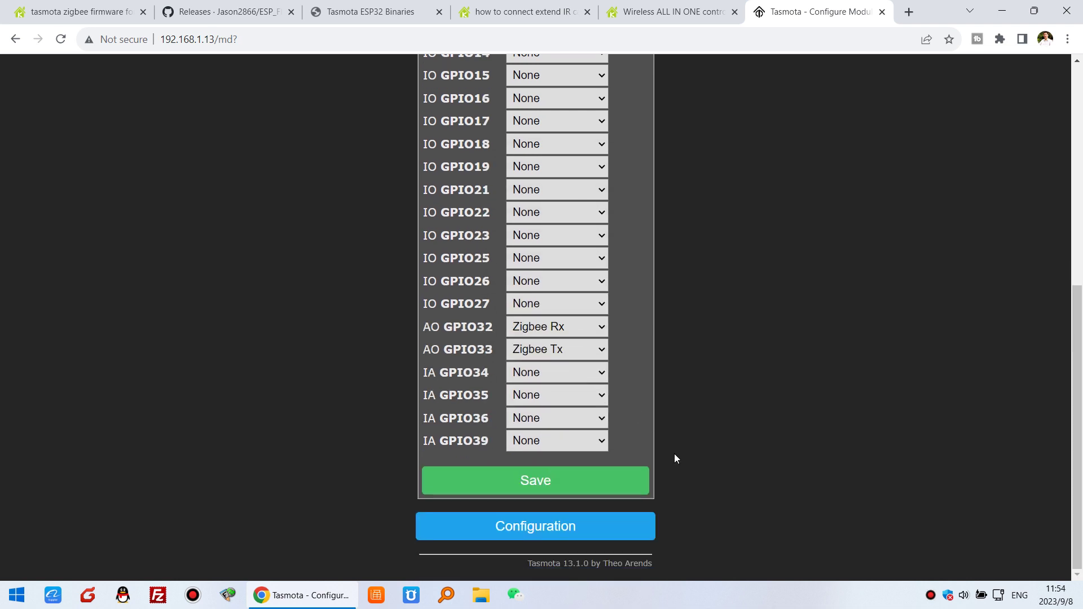
Save the GPIO module configuration and return to the Main Menu after the restart
click(585, 483)
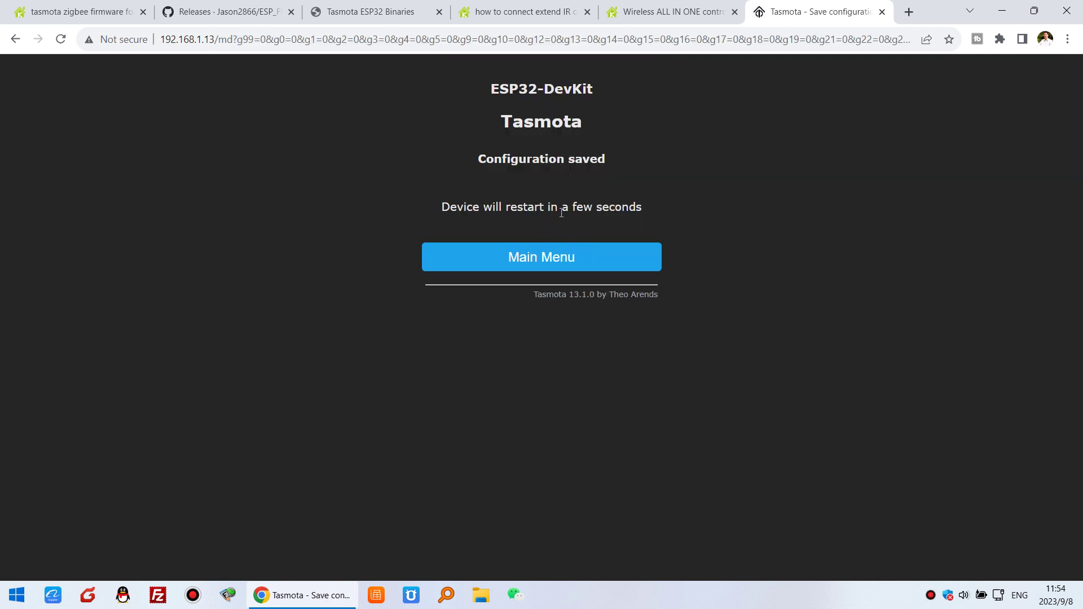
click(626, 263)
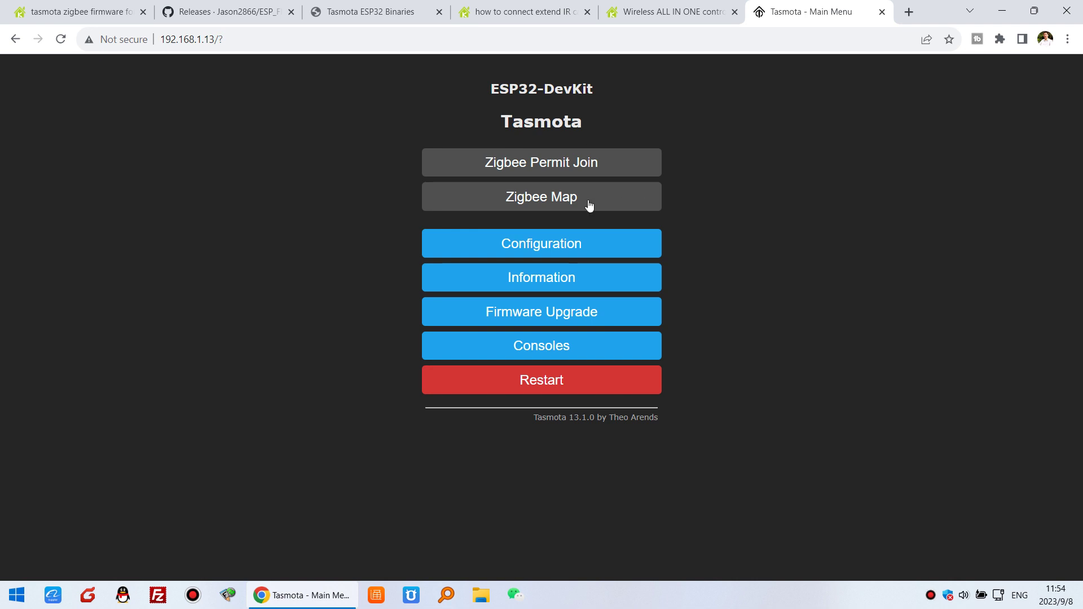
Open the console, find the 'Zigbee started' log line, then go back and reopen the console
click(577, 348)
click(571, 165)
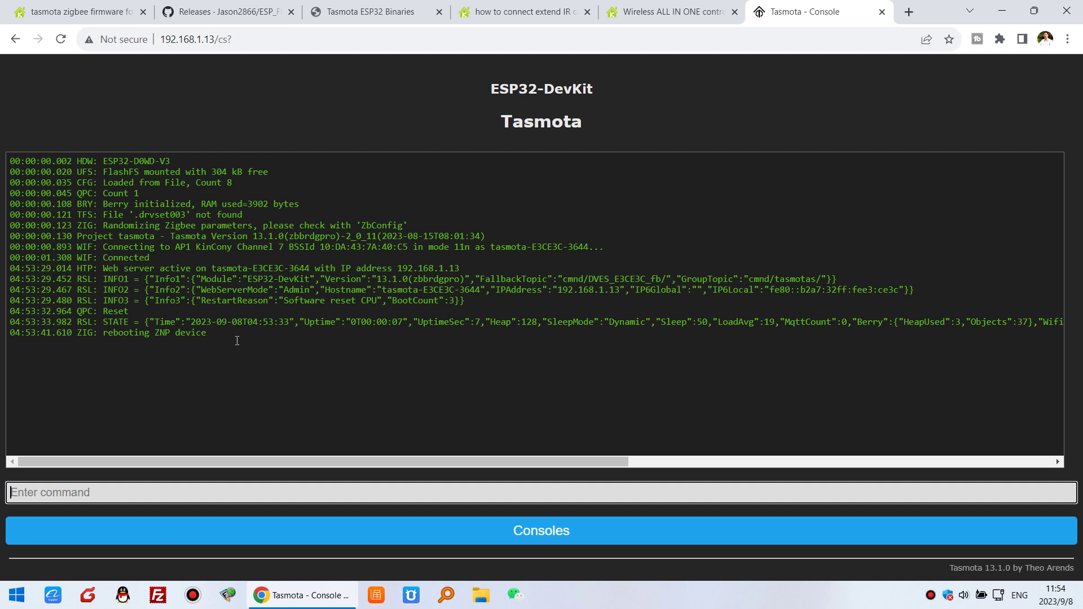
drag(225, 337, 5, 338)
drag(228, 342, 6, 341)
drag(507, 375, 7, 354)
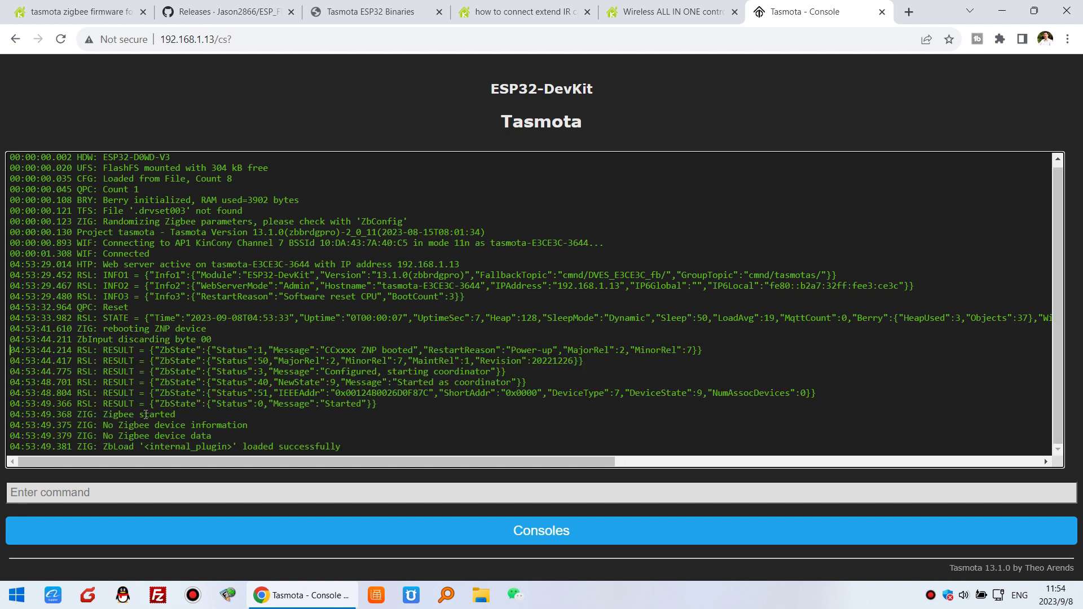
drag(178, 415, 255, 425)
click(580, 530)
click(559, 170)
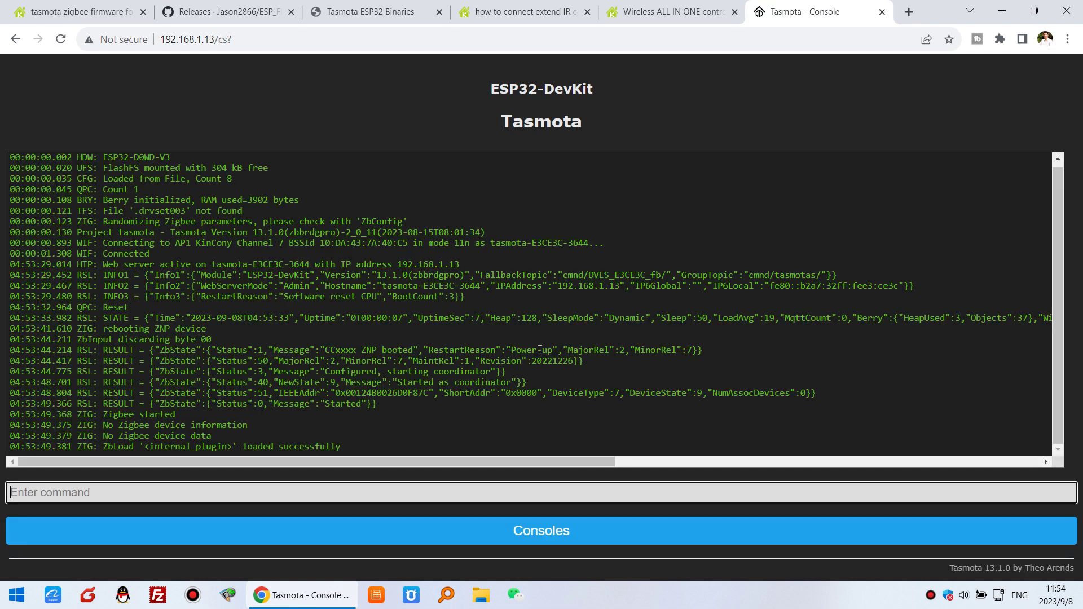
Check the Zigbee ZNP v2.7.1.20221226 firmware and view the Zigbee map with only the Coordinator
key(alt+Left)
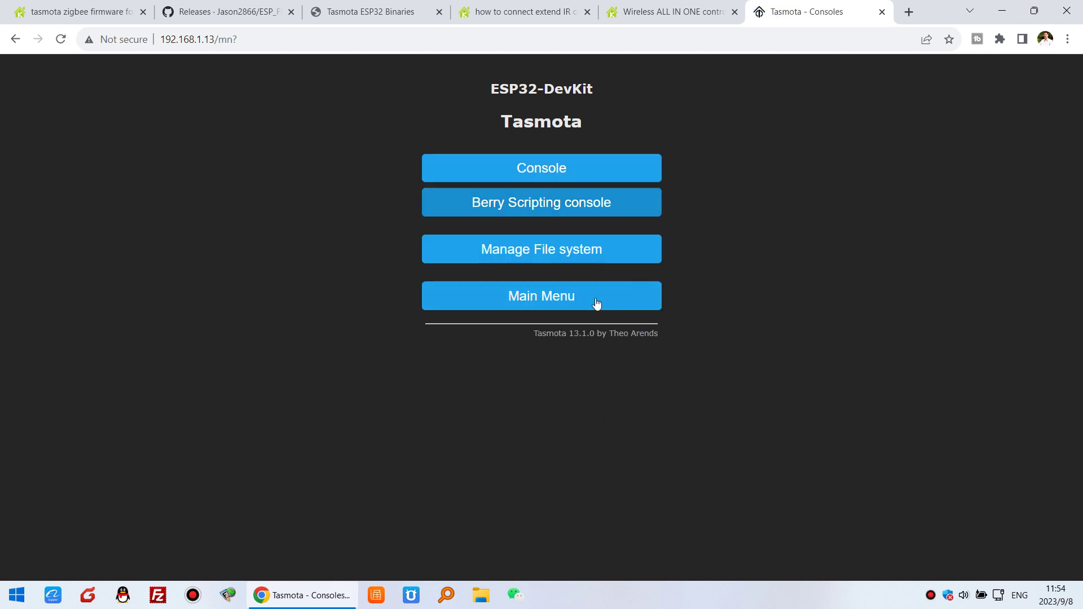
click(589, 295)
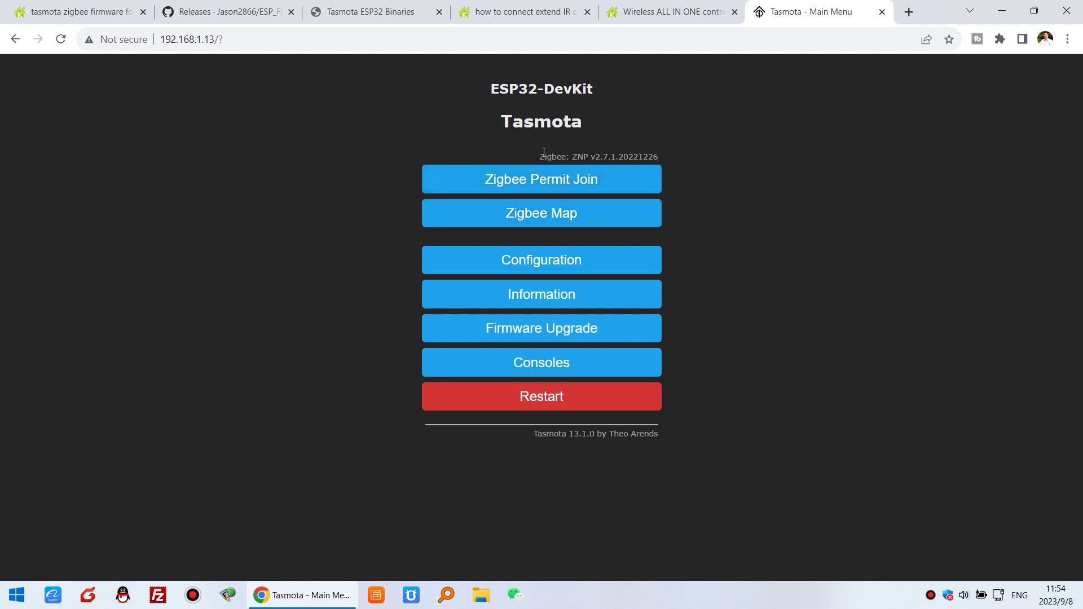
drag(541, 156, 642, 156)
click(678, 160)
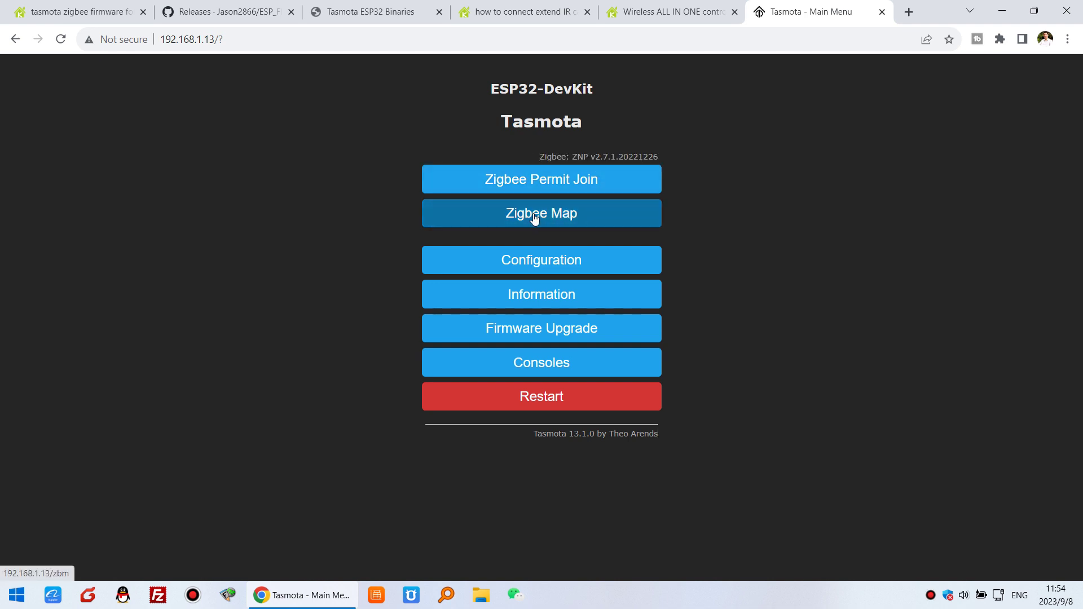
click(605, 219)
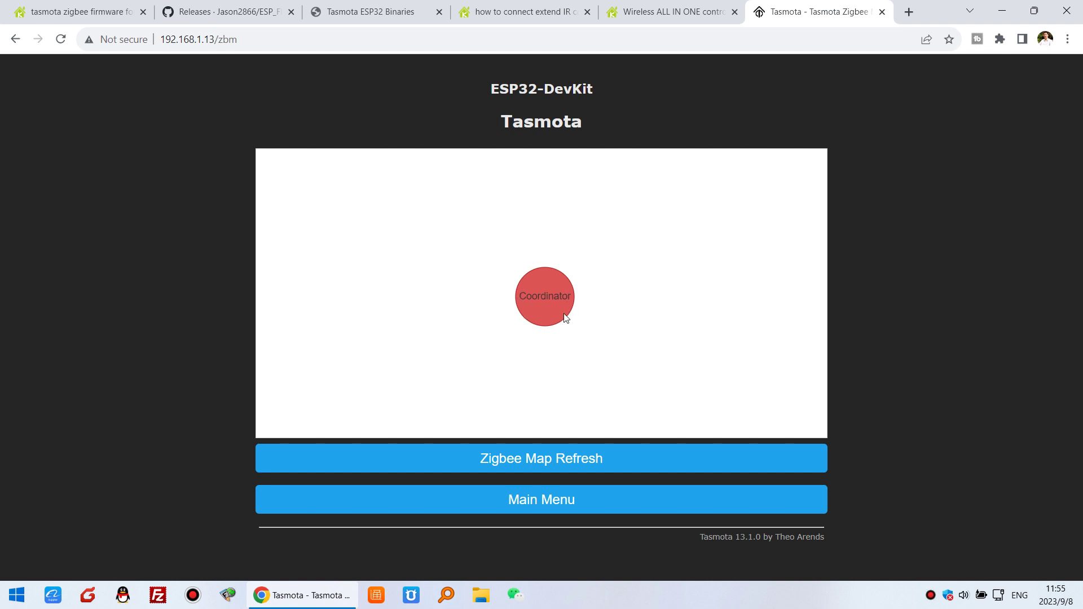
click(569, 510)
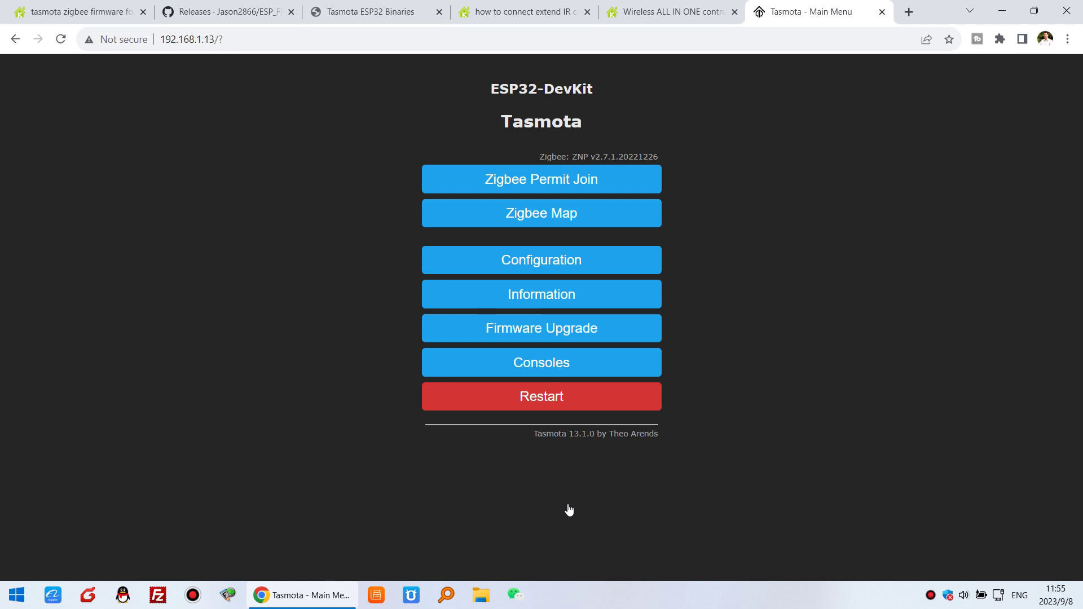
Permit joining and pair the Xiaomi sensor Device 0xFE4A, showing 27.8°C, 53% humidity and 1014 hPa
click(536, 185)
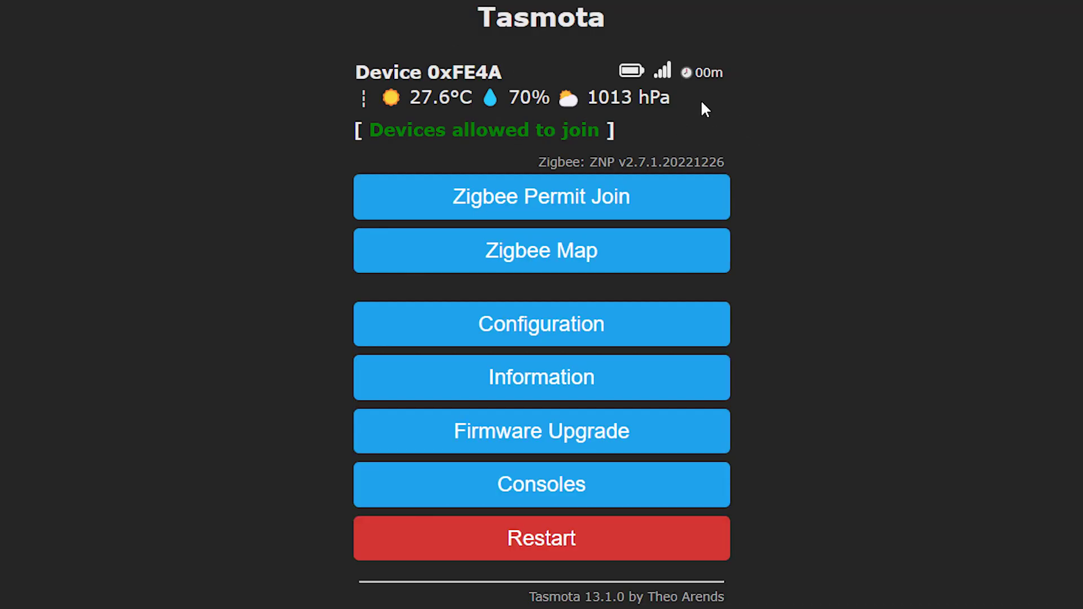
drag(702, 102, 357, 95)
drag(421, 97, 684, 99)
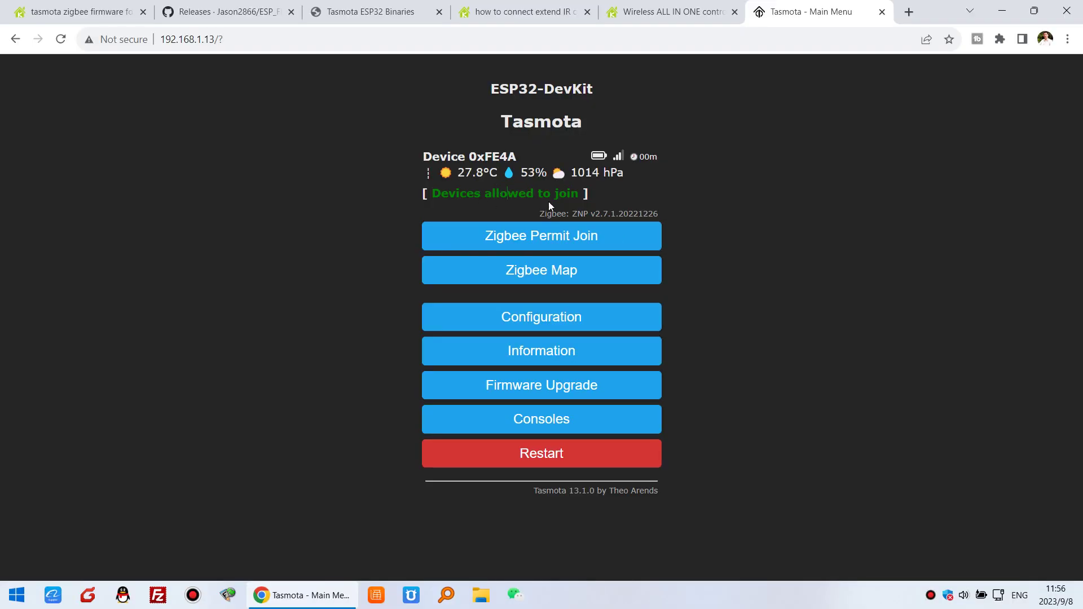
click(602, 276)
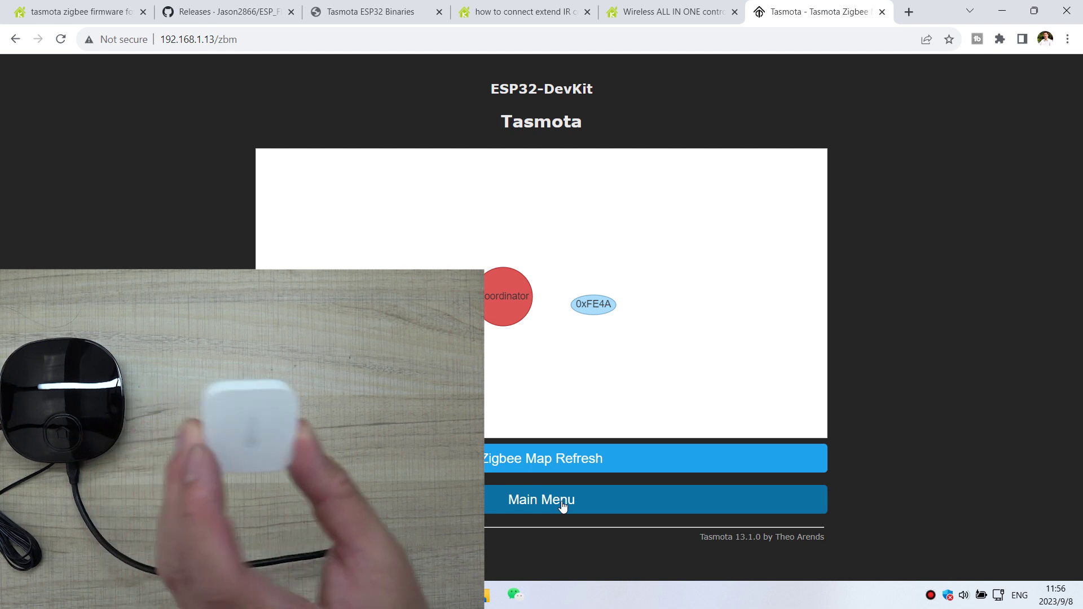
click(562, 506)
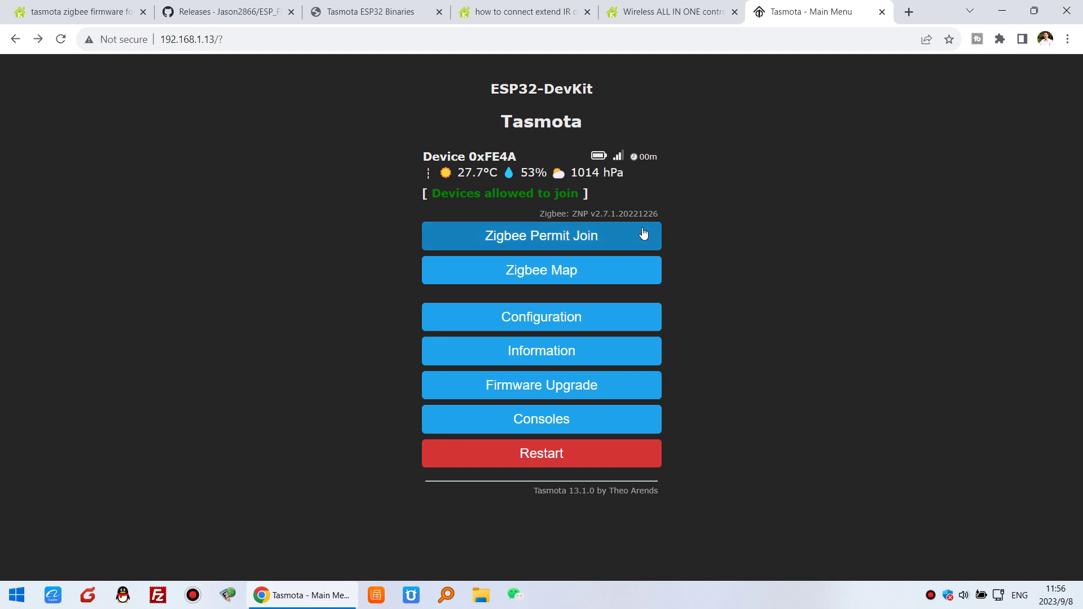
drag(483, 108, 584, 130)
click(653, 132)
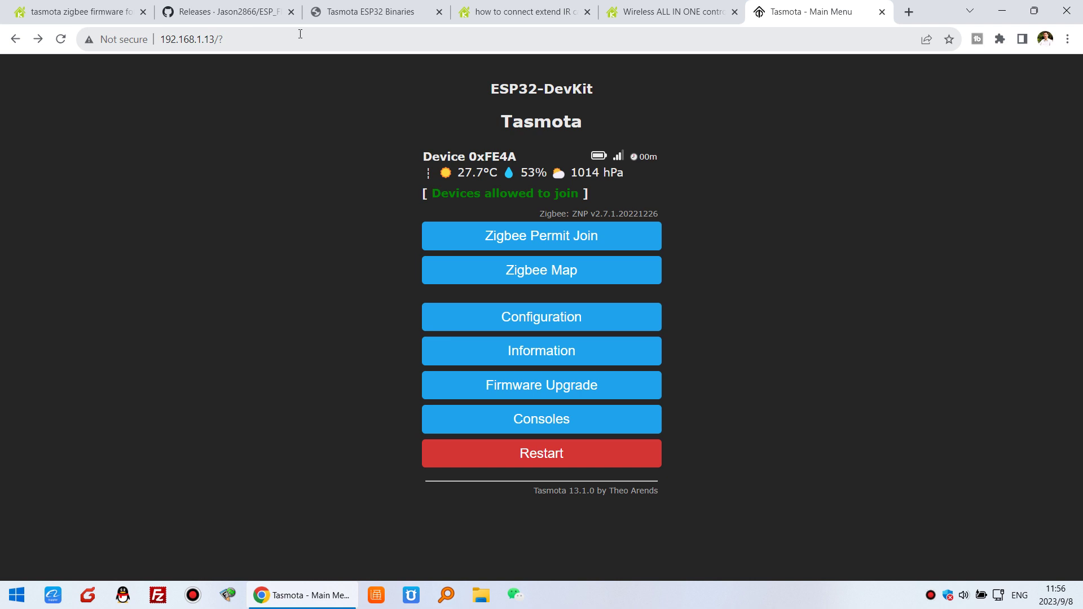
Browse the KinCony 'how to connect extend IR' thread's AG Pro disassembly and cable wiring photos
click(509, 12)
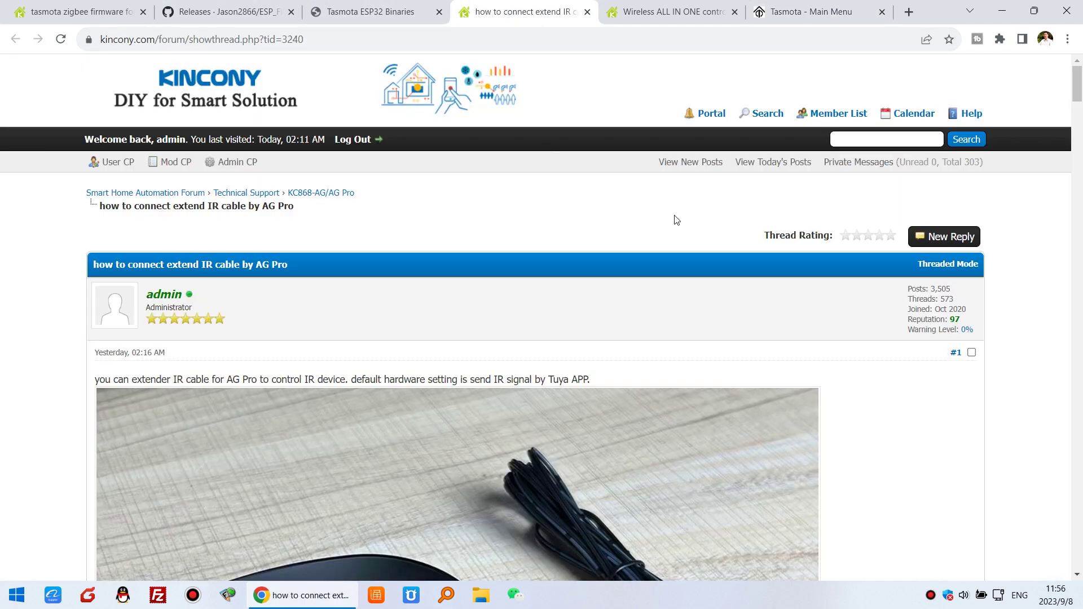
scroll(304, 211, down, 1)
drag(95, 193, 289, 194)
scroll(613, 232, down, 2)
scroll(614, 231, down, 3)
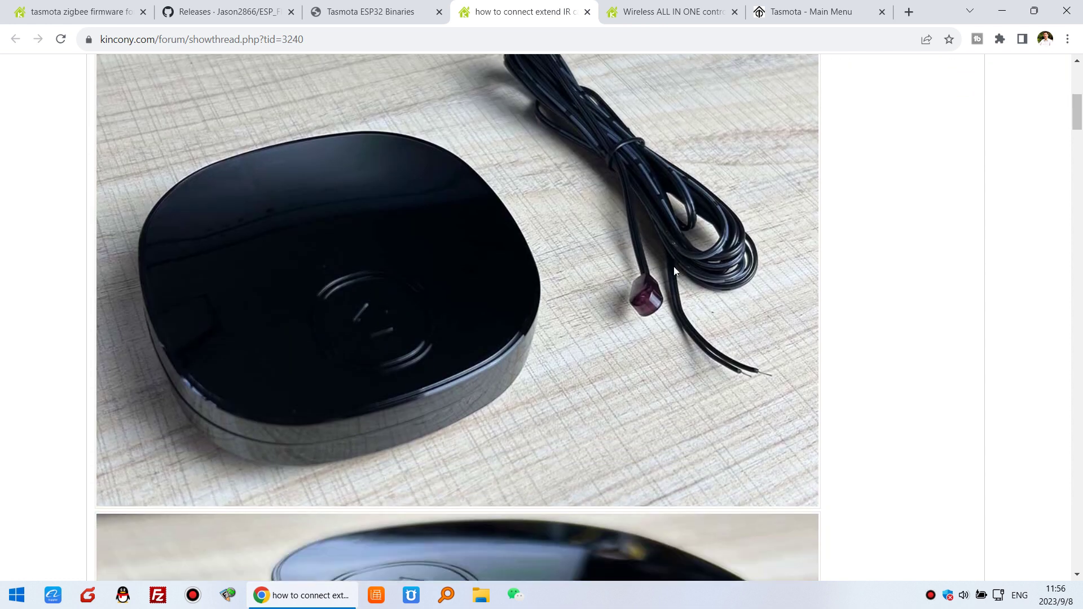
scroll(198, 378, up, 1)
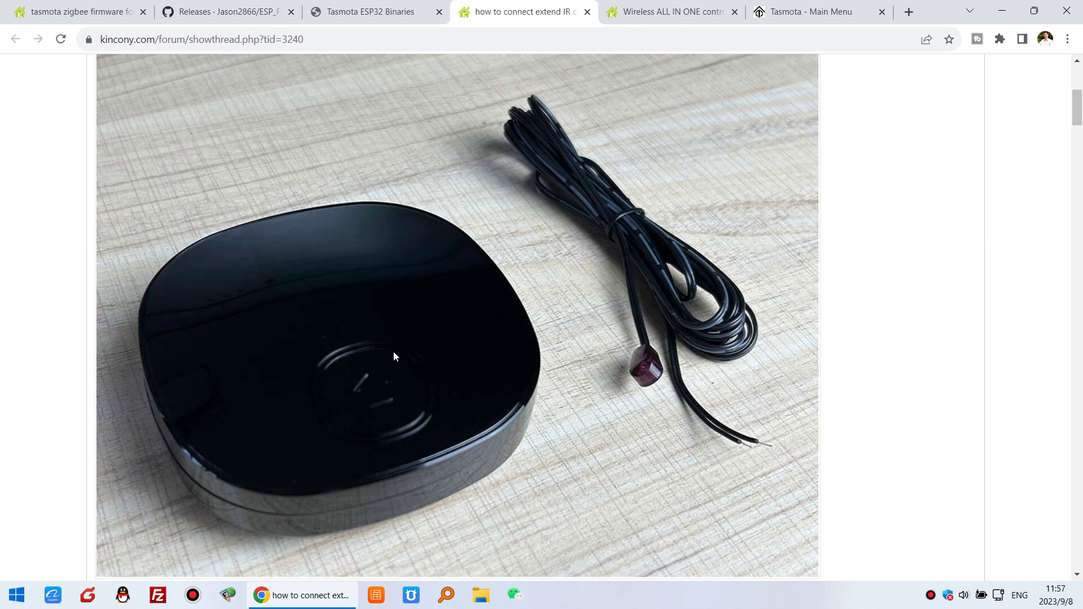
scroll(718, 327, down, 1)
scroll(770, 327, up, 3)
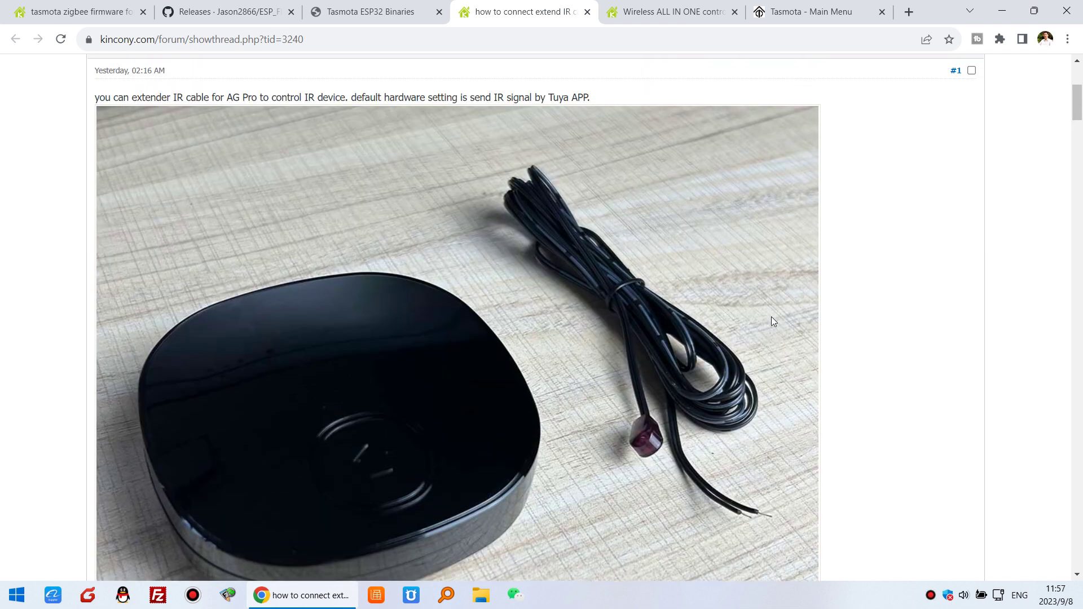
scroll(742, 360, down, 8)
scroll(736, 348, down, 1)
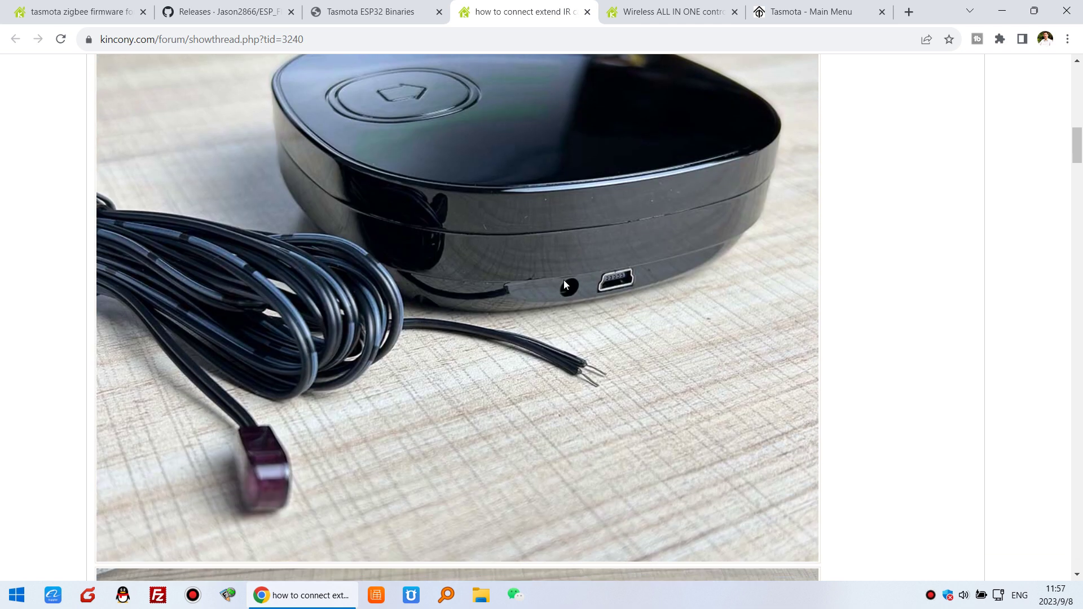
scroll(592, 329, down, 8)
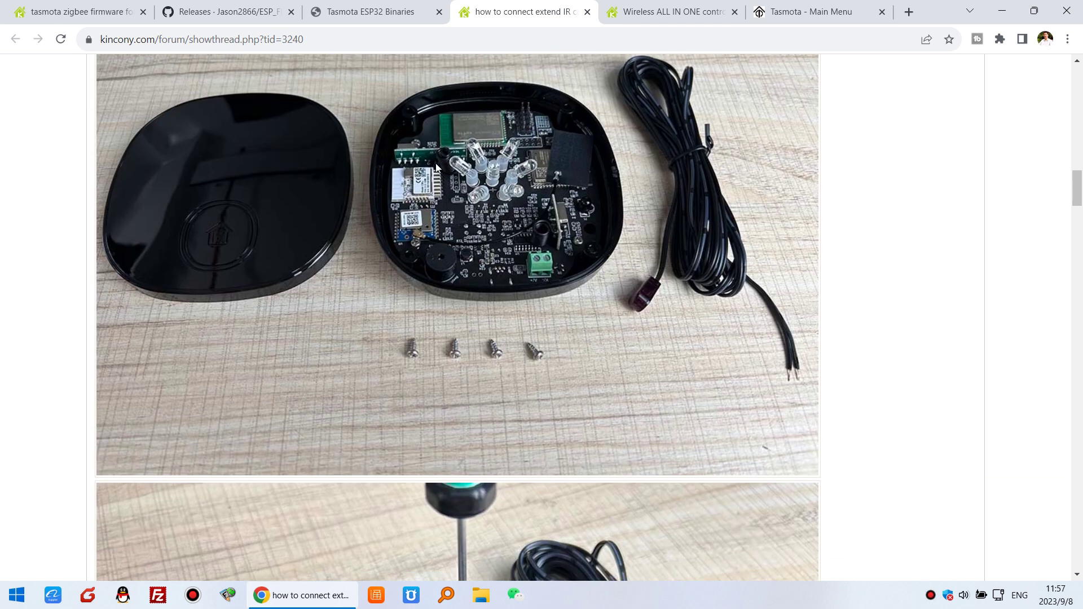
scroll(623, 317, down, 6)
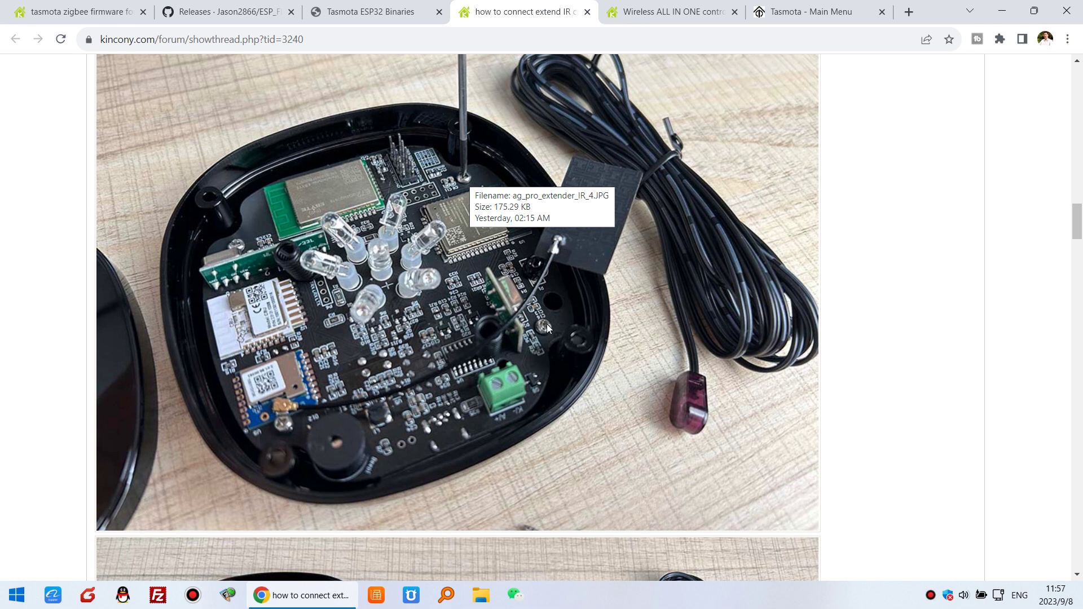
scroll(540, 331, down, 7)
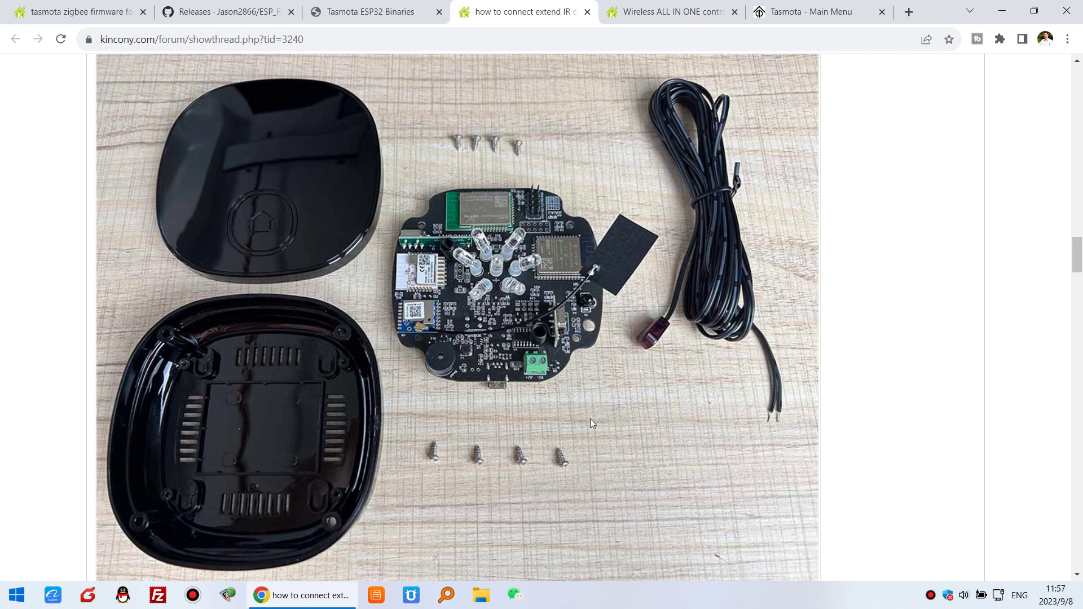
scroll(590, 418, down, 8)
scroll(570, 452, down, 2)
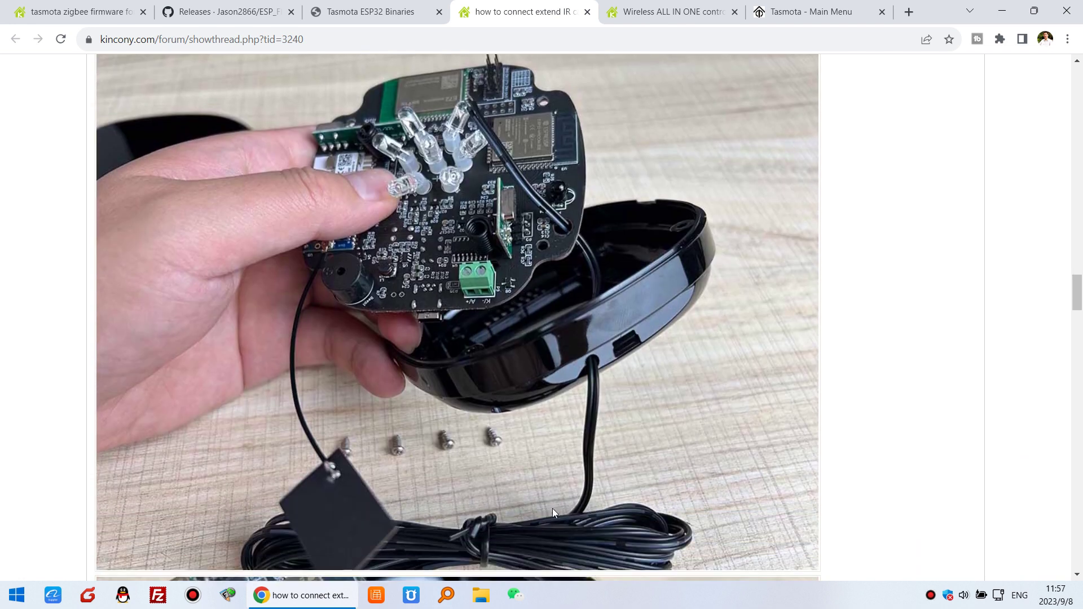
scroll(590, 387, up, 1)
scroll(477, 294, down, 9)
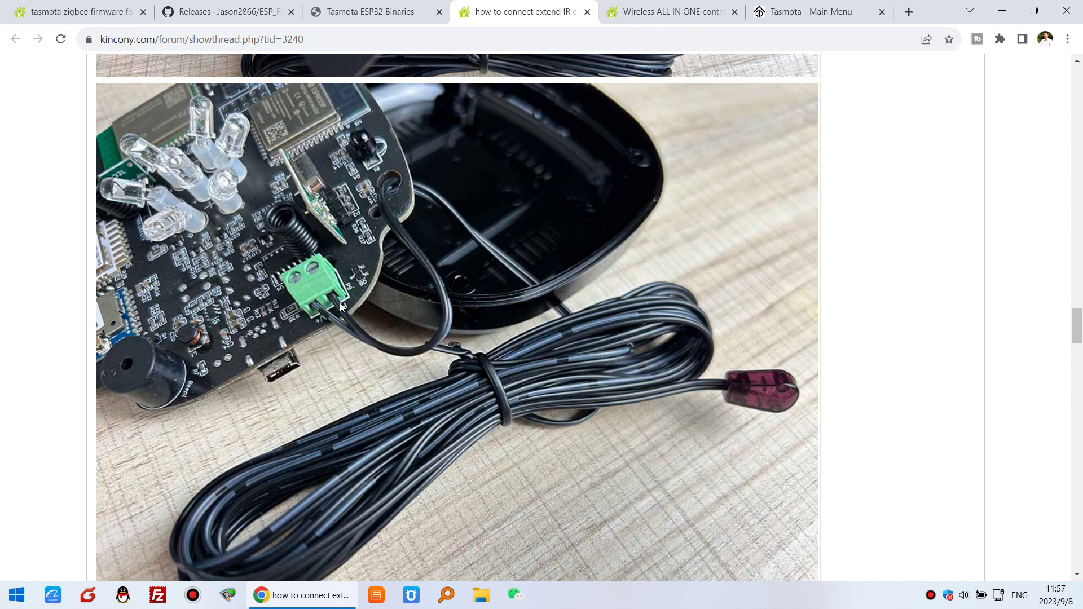
scroll(346, 311, down, 5)
scroll(346, 307, down, 9)
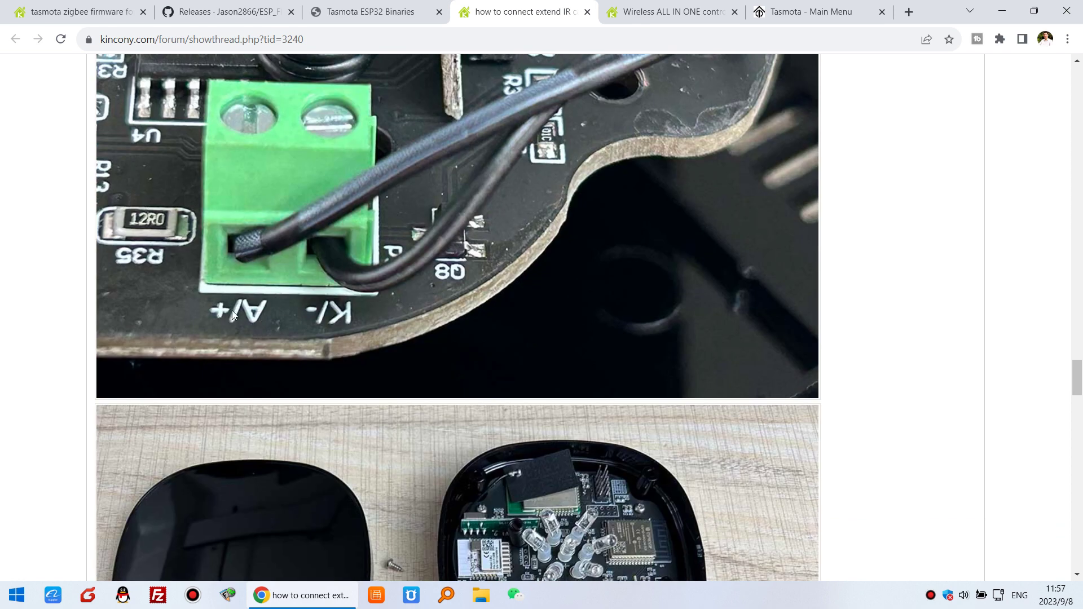
scroll(482, 341, down, 7)
scroll(511, 167, up, 1)
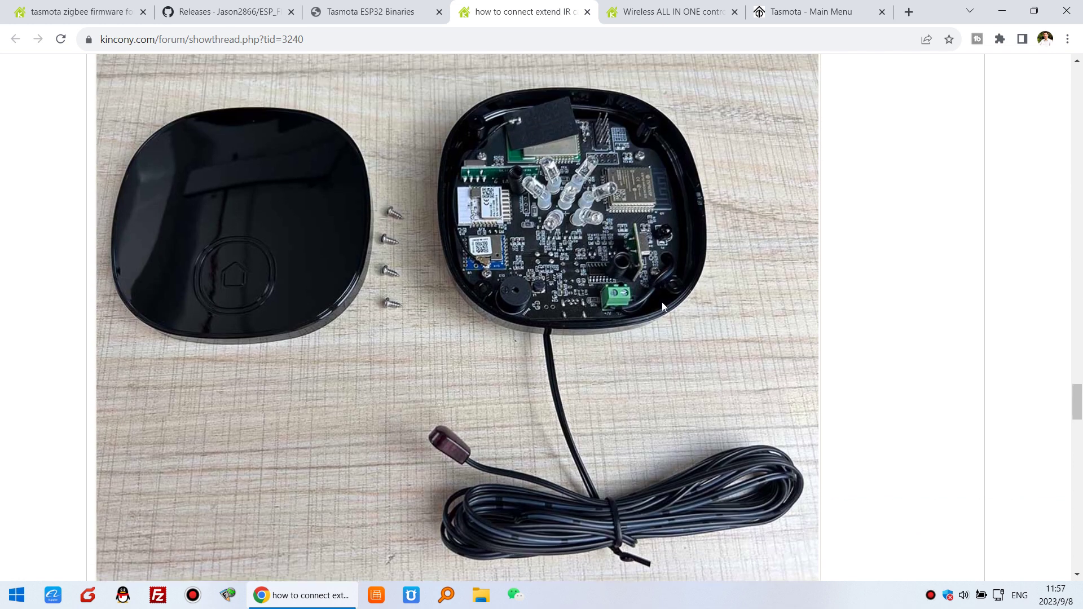
scroll(552, 320, down, 10)
scroll(472, 371, down, 2)
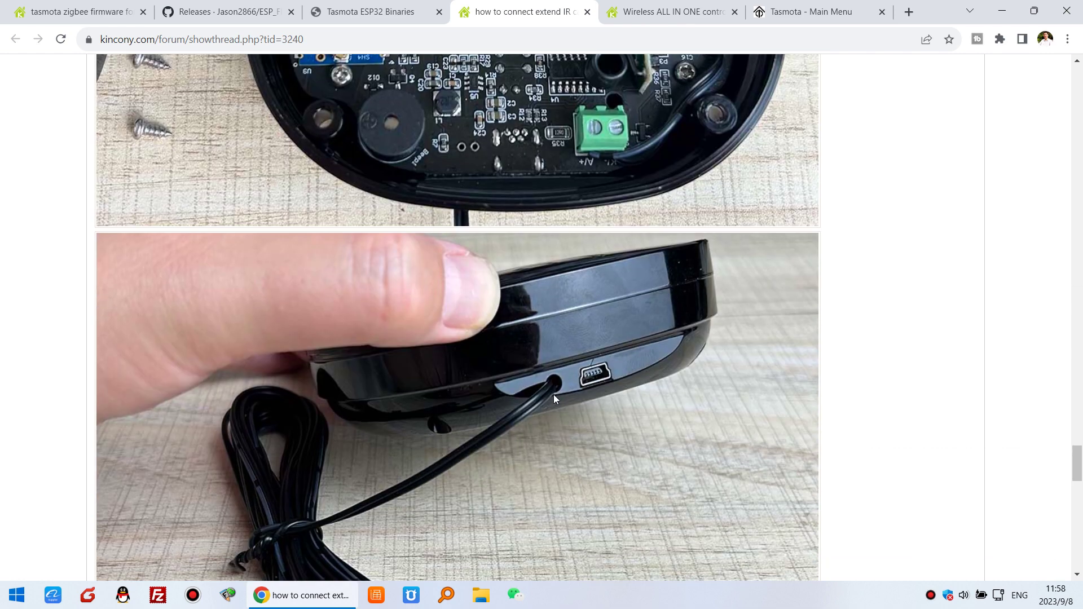
scroll(552, 392, down, 13)
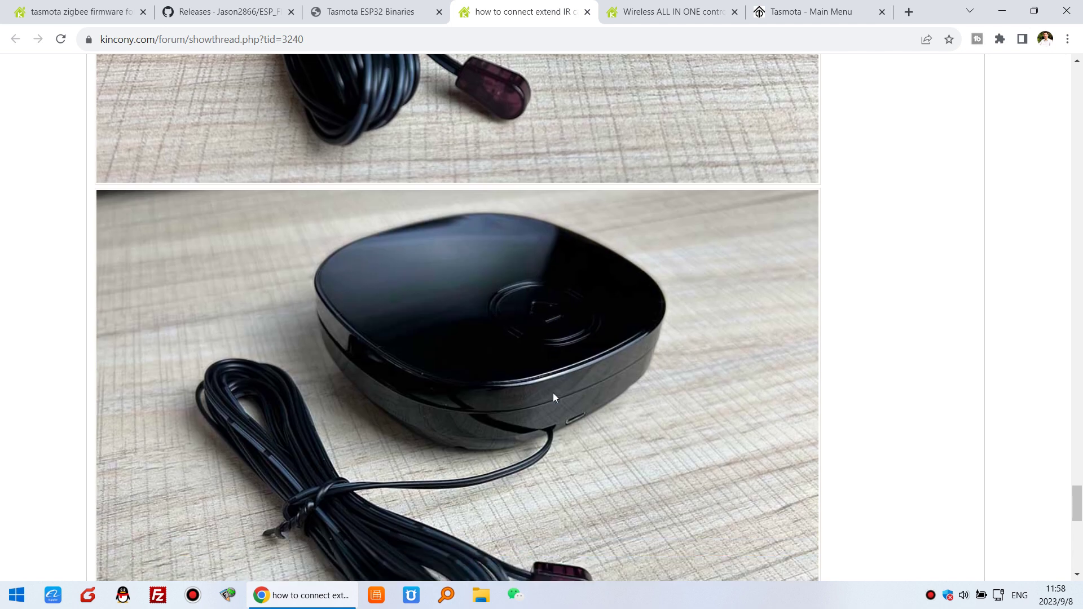
scroll(554, 381, down, 12)
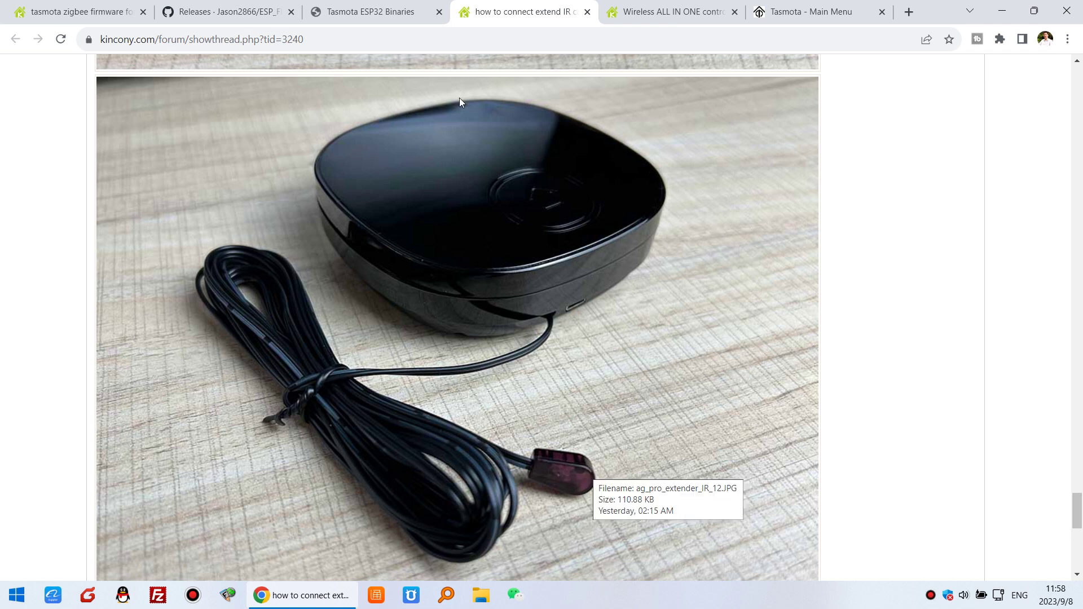
right_click(561, 295)
click(368, 237)
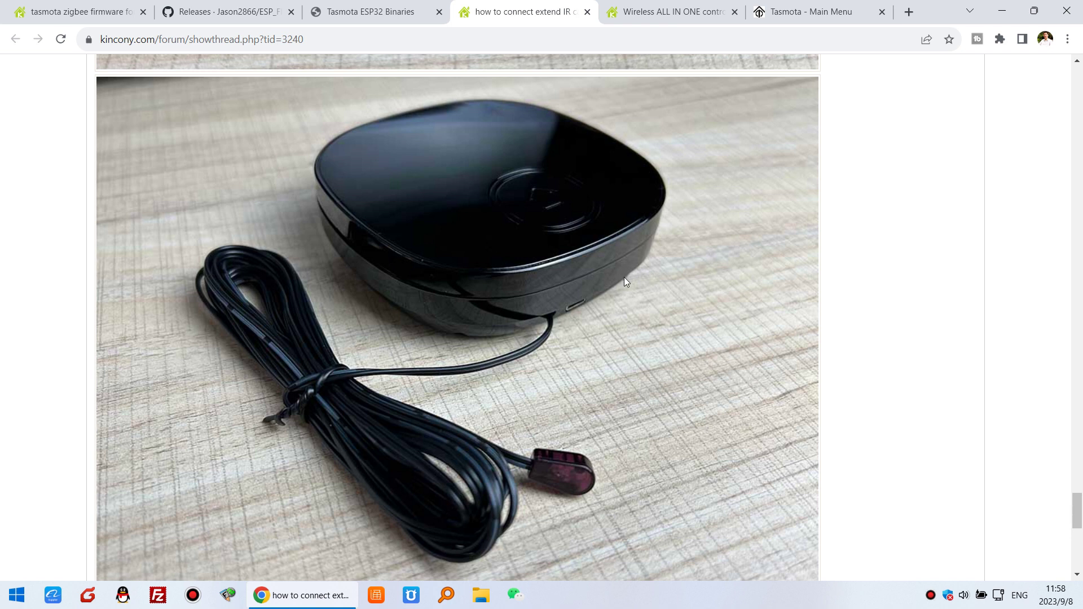
scroll(624, 276, down, 3)
scroll(624, 276, up, 3)
scroll(680, 378, up, 1)
scroll(658, 392, down, 1)
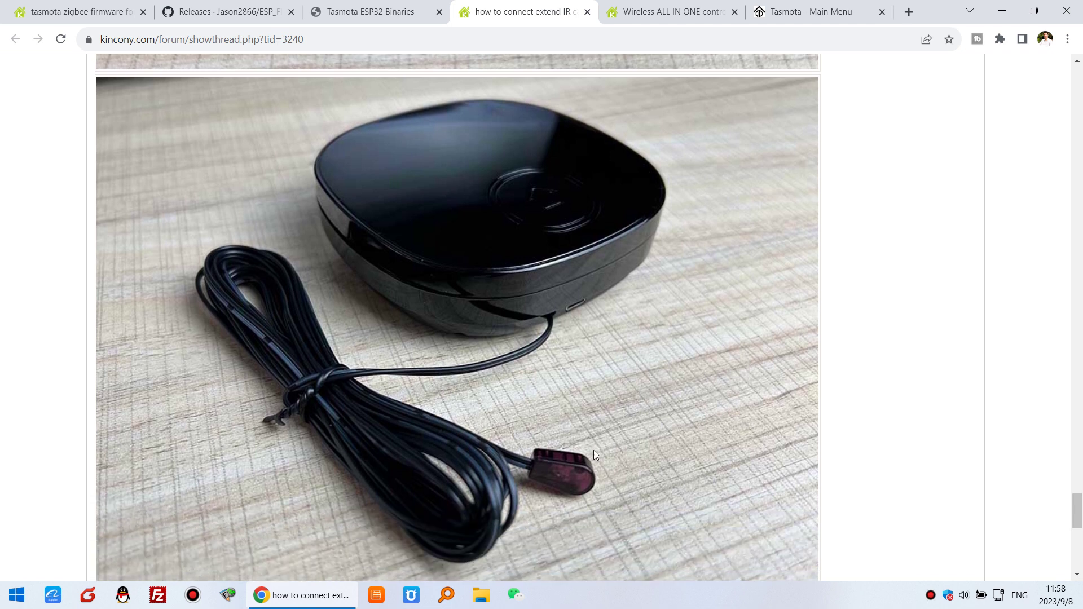